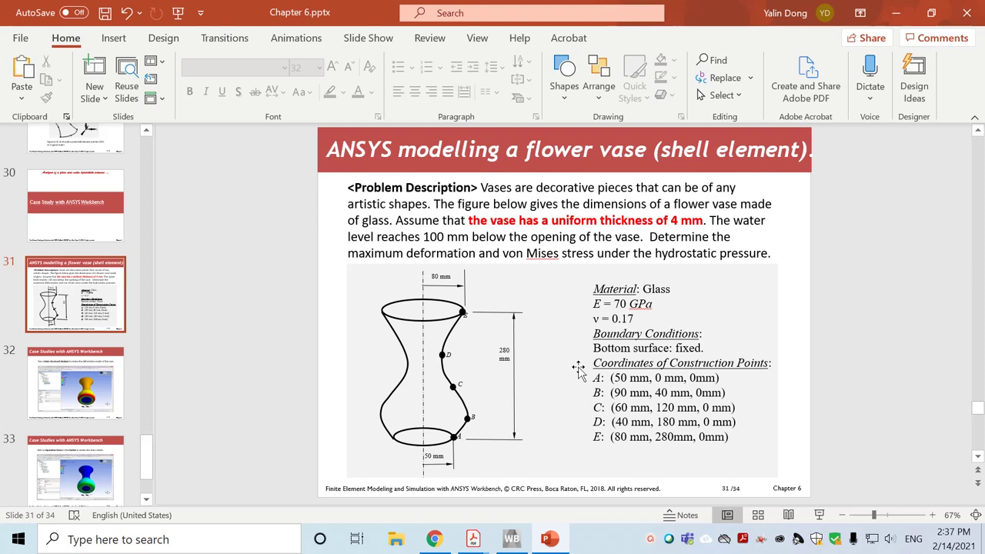
# Start a new Workbench project, discarding the current one, and add a Static Structural system.
pyautogui.moveTo(516, 546)
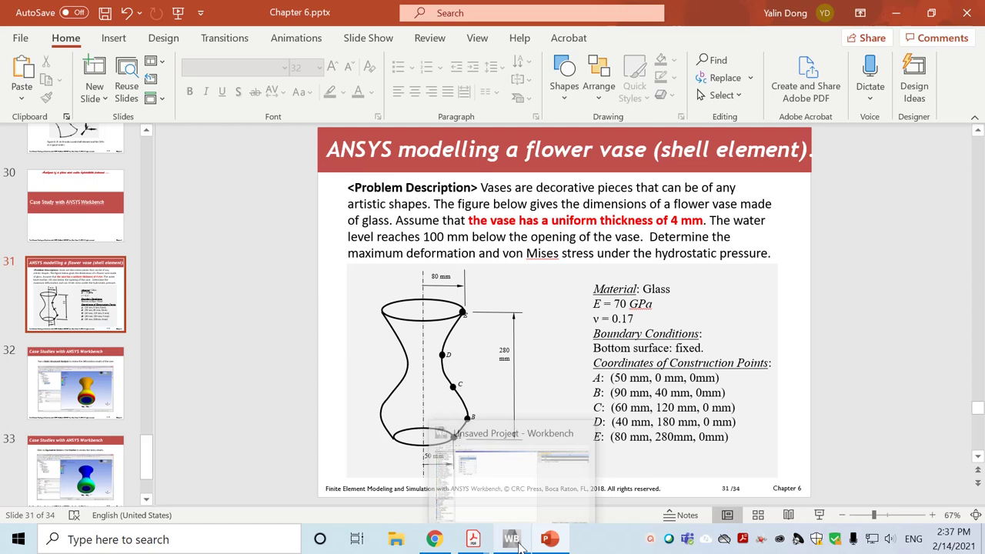
pyautogui.click(513, 543)
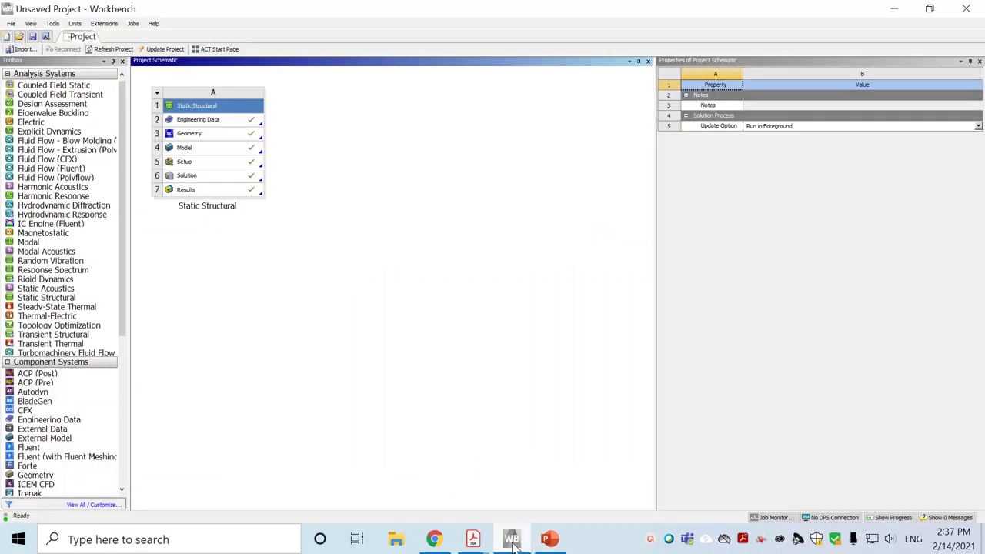
pyautogui.click(13, 23)
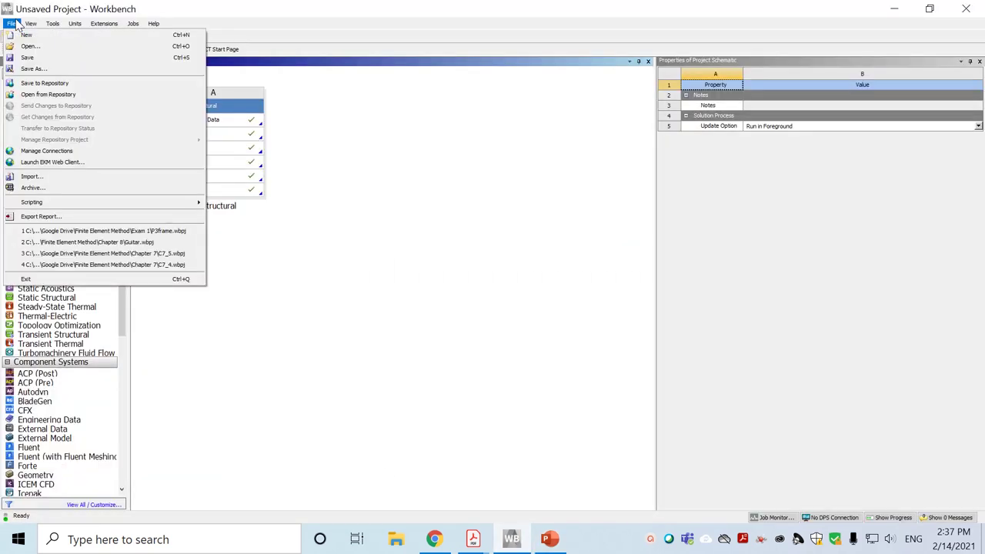
pyautogui.click(31, 33)
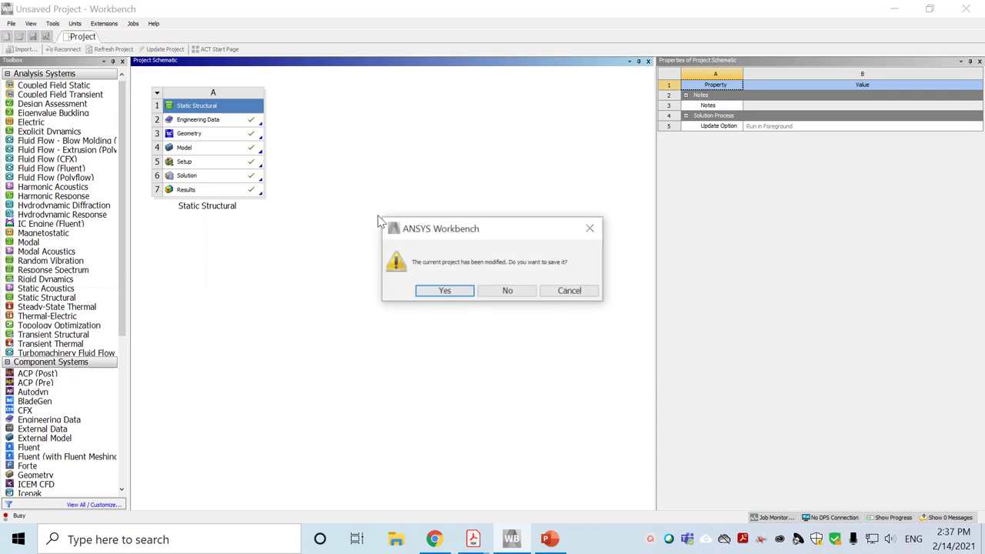
pyautogui.click(510, 291)
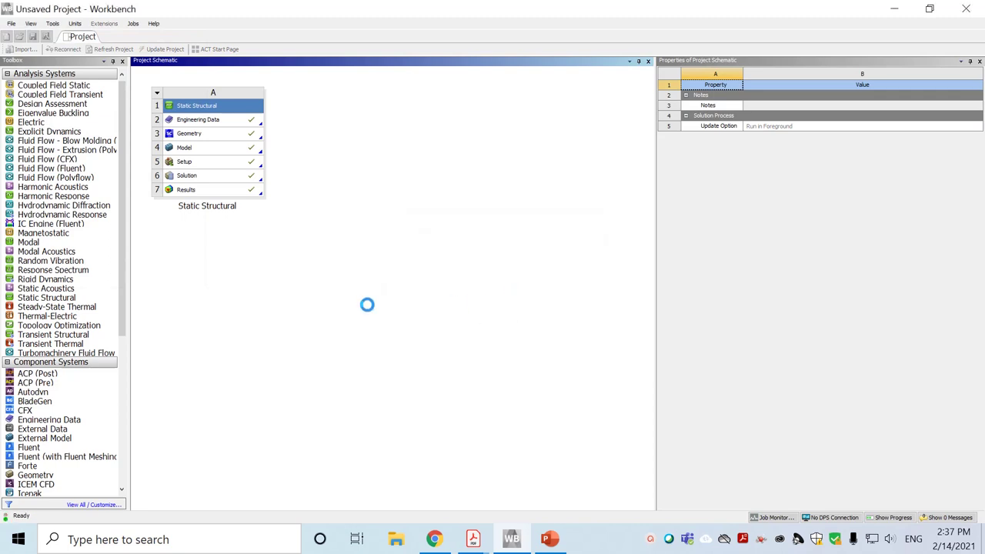
pyautogui.click(54, 299)
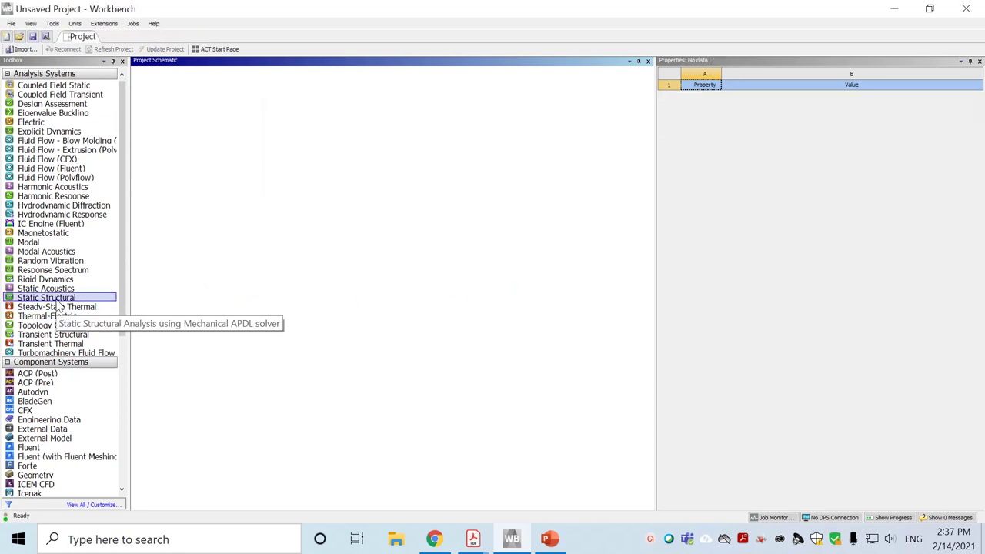
pyautogui.moveTo(58, 302); pyautogui.dragTo(188, 129)
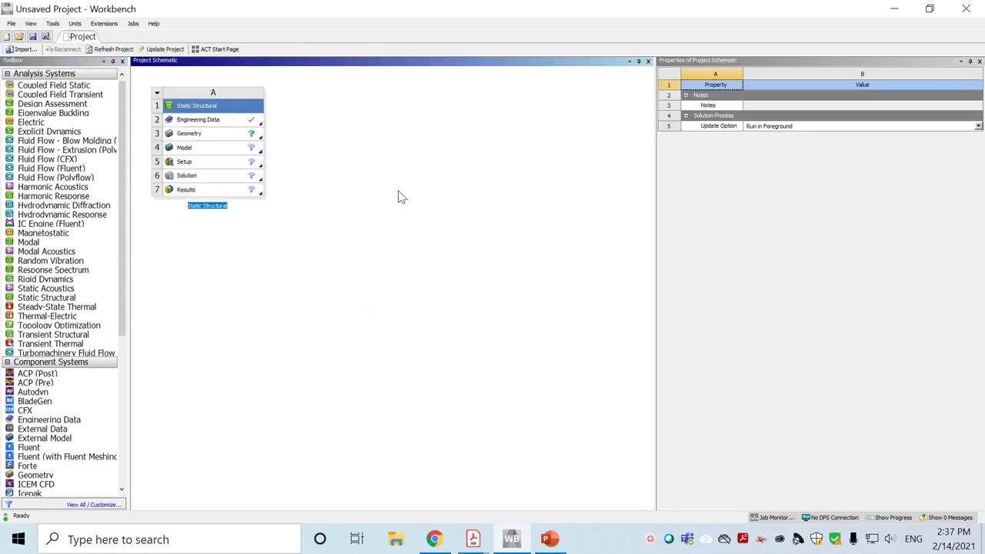
# Open Engineering Data and add a new material named Glass.
pyautogui.click(185, 120)
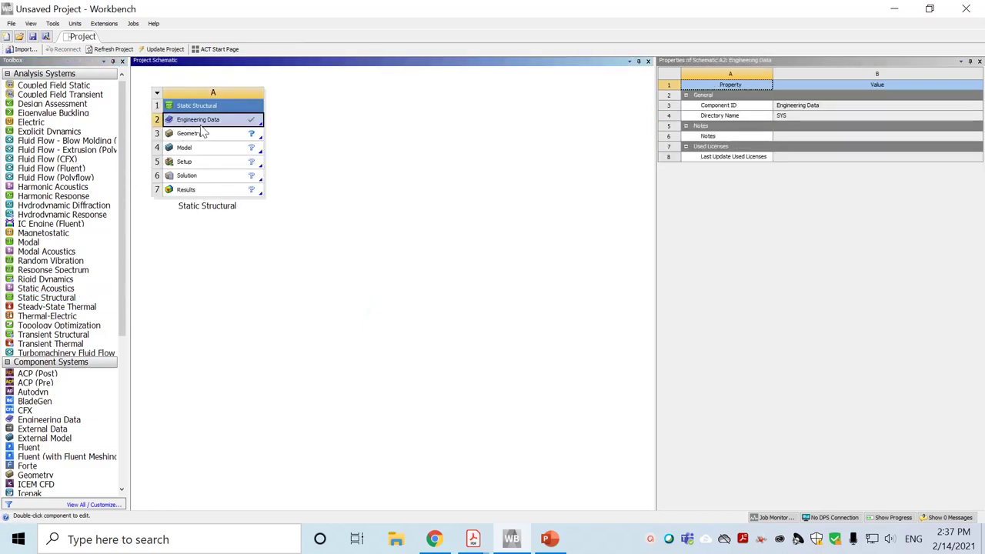
pyautogui.doubleClick(202, 124)
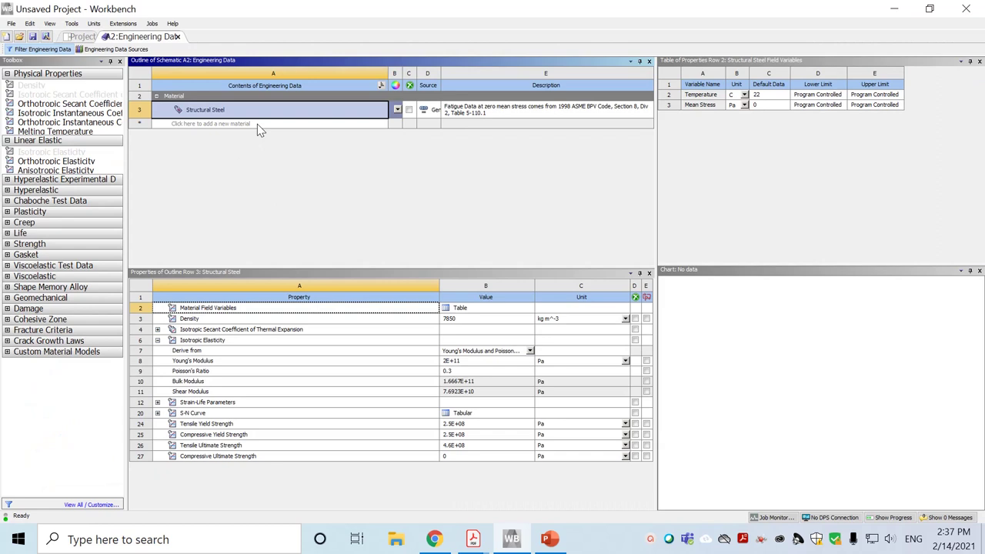
pyautogui.click(257, 124)
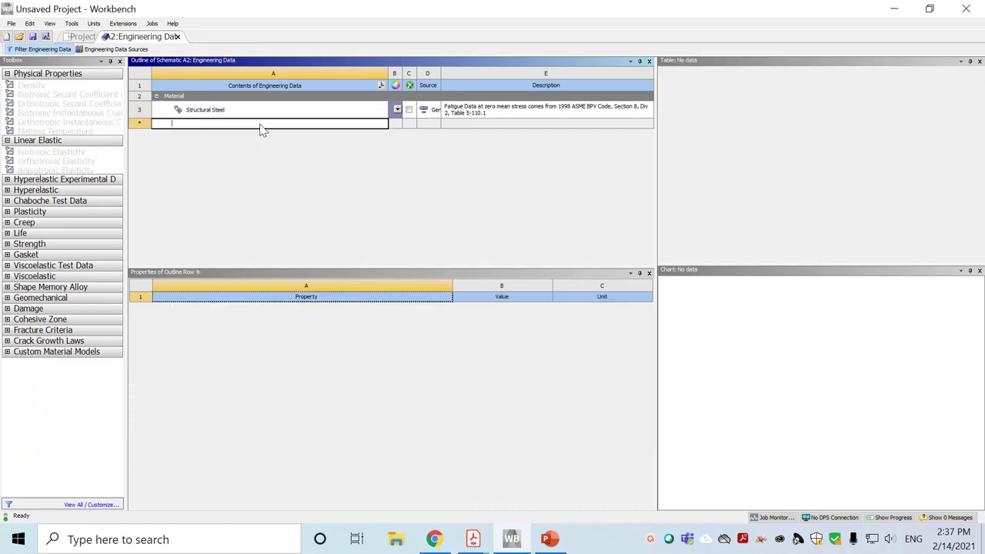
pyautogui.write('Gl')
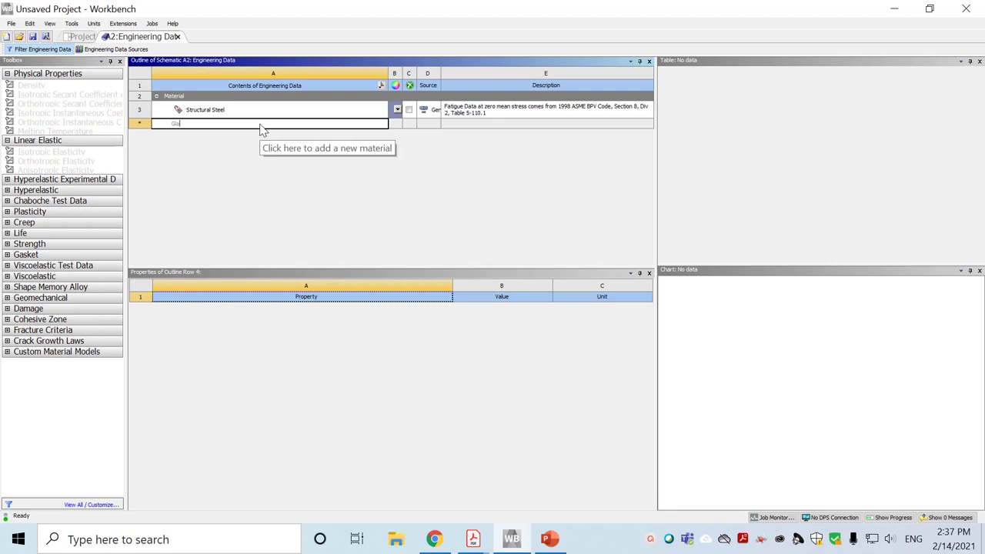
pyautogui.write('ass')
pyautogui.press('Return')
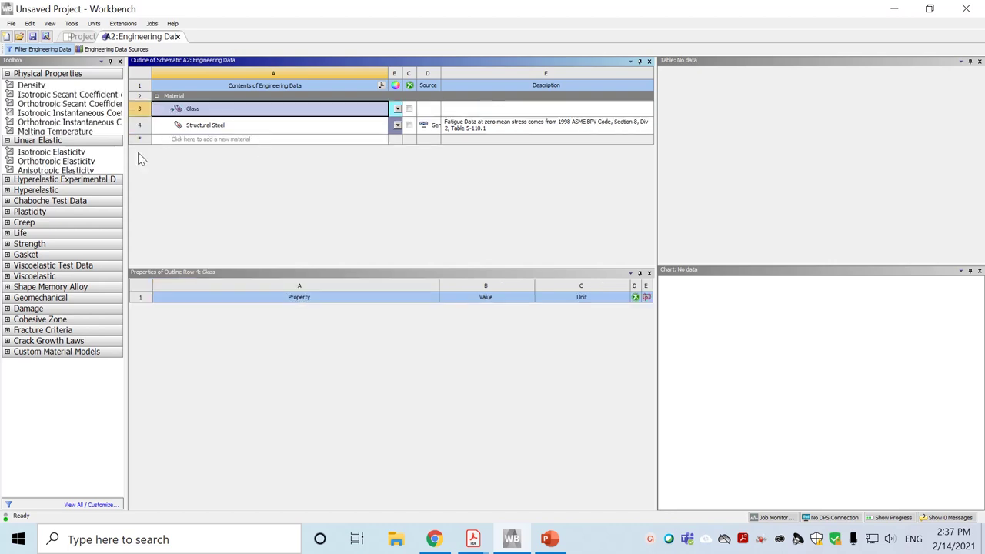
# Give Glass isotropic elasticity with Young's modulus 70E9 Pa and Poisson's ratio 0.17.
pyautogui.click(31, 154)
pyautogui.doubleClick(29, 157)
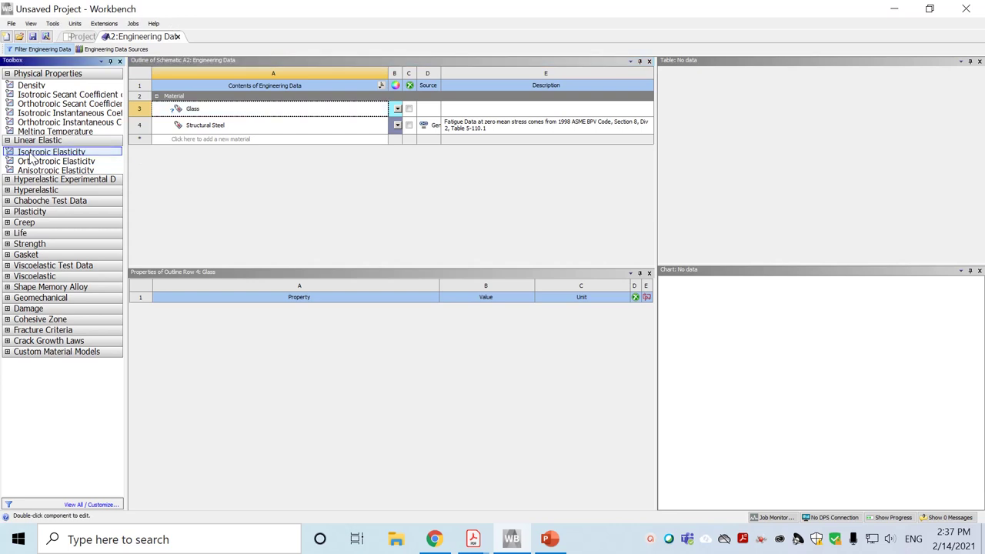
pyautogui.click(460, 344)
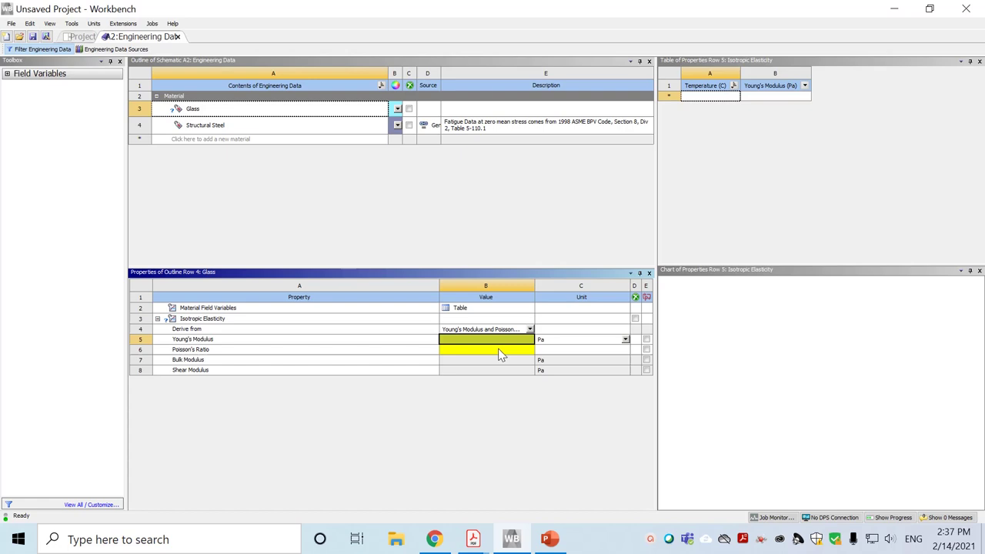
pyautogui.write('70E9')
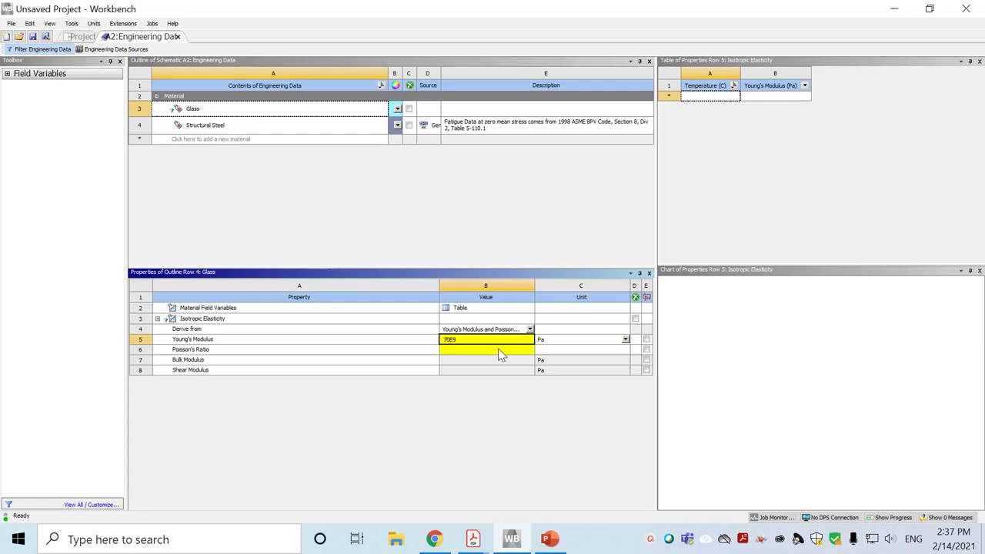
pyautogui.click(499, 350)
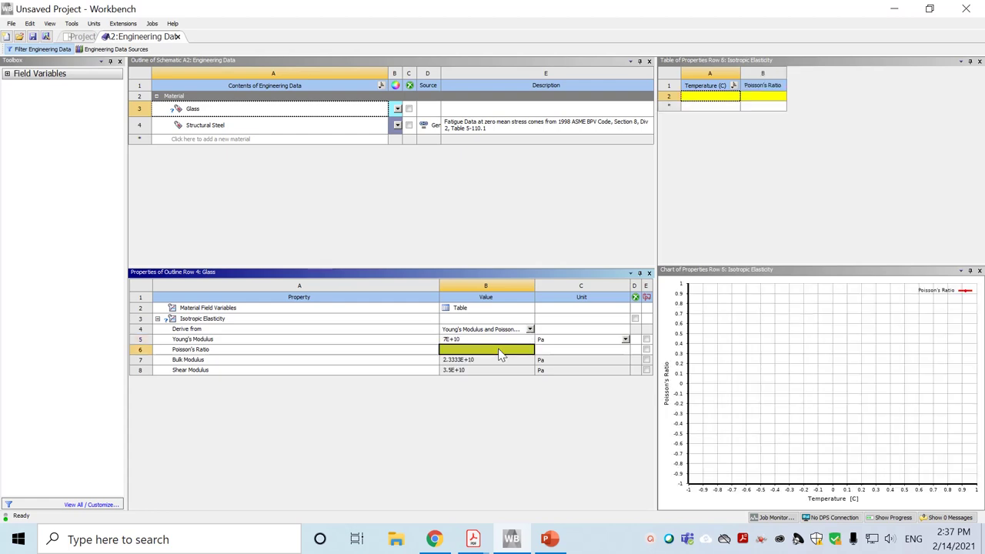
pyautogui.write('0.17')
pyautogui.press('Return')
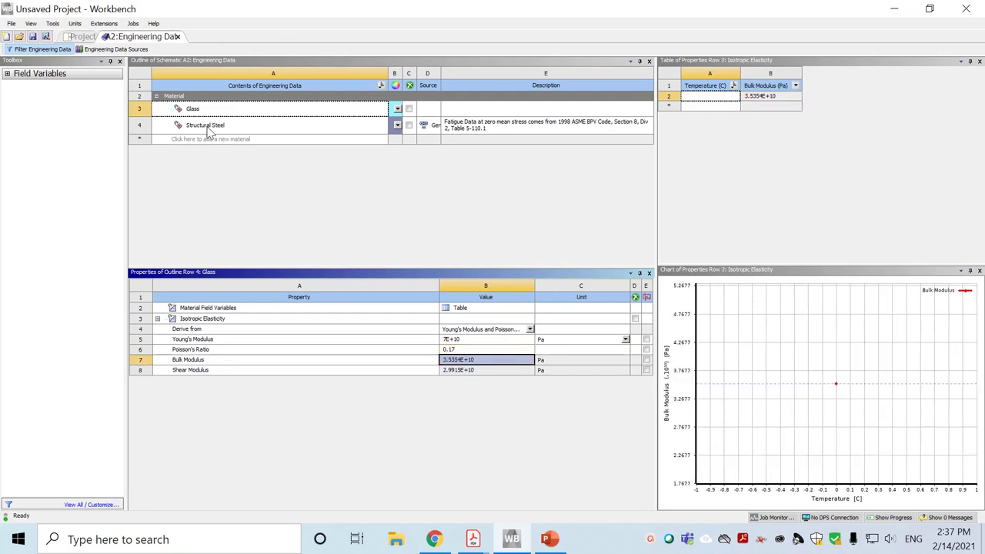
# Close Engineering Data and open the Geometry cell A3 in SpaceClaim.
pyautogui.click(177, 36)
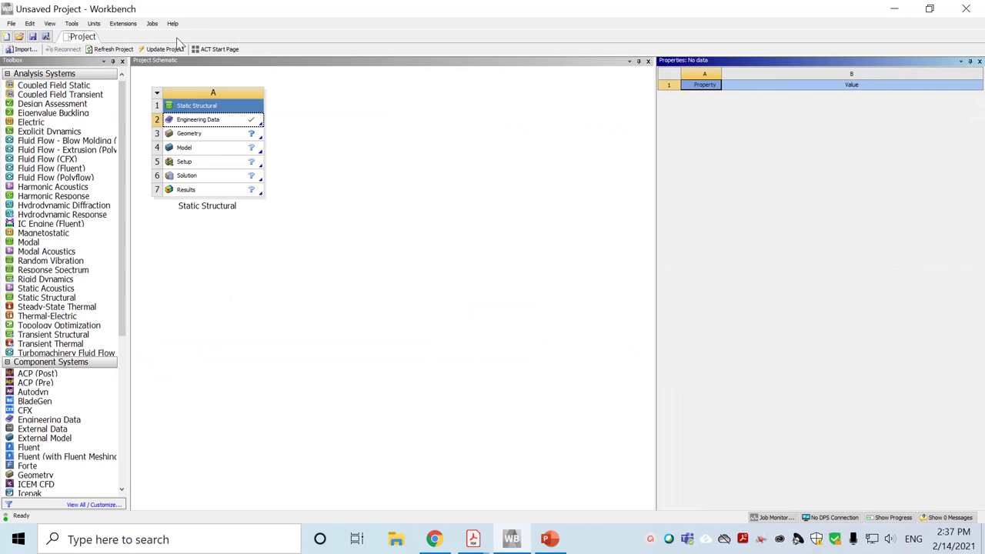
pyautogui.click(228, 132)
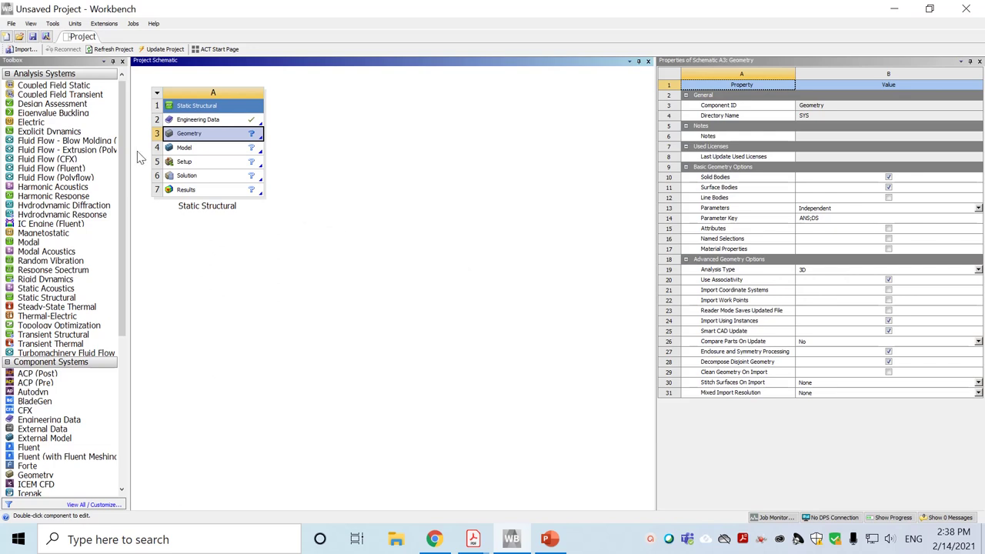
pyautogui.click(273, 176)
pyautogui.click(185, 137)
pyautogui.doubleClick(185, 137)
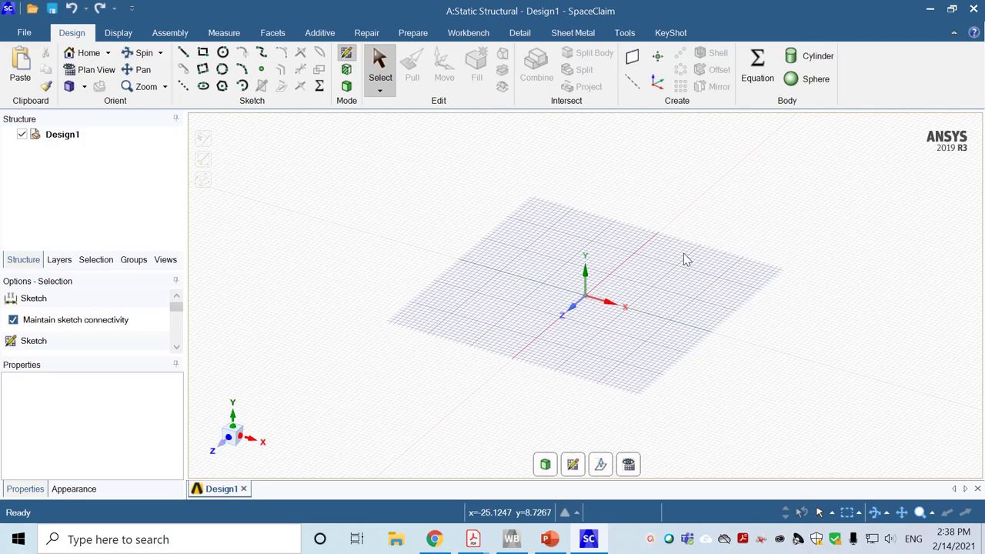
# Start a sketch on the XY plane and view it head-on in Plan View.
pyautogui.rightClick(686, 261)
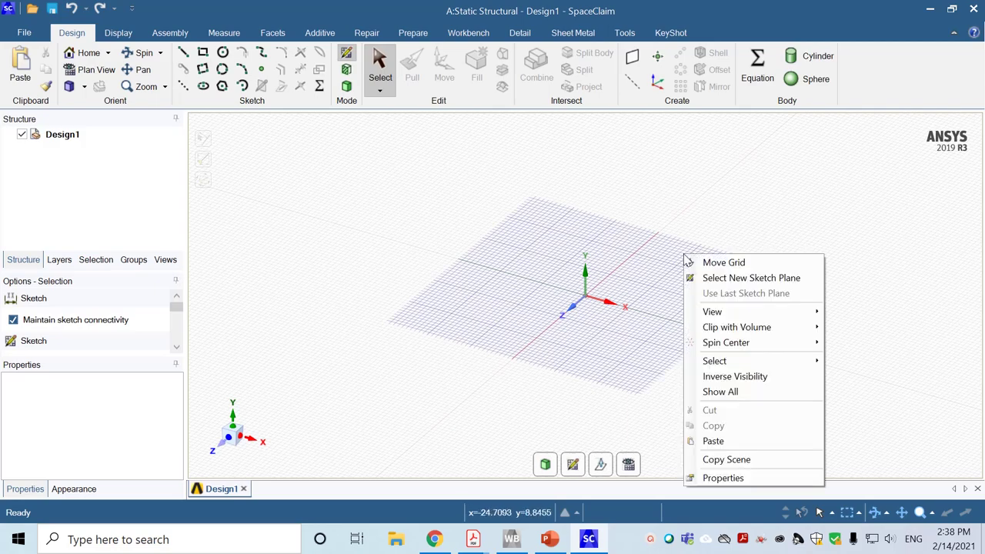
pyautogui.click(750, 278)
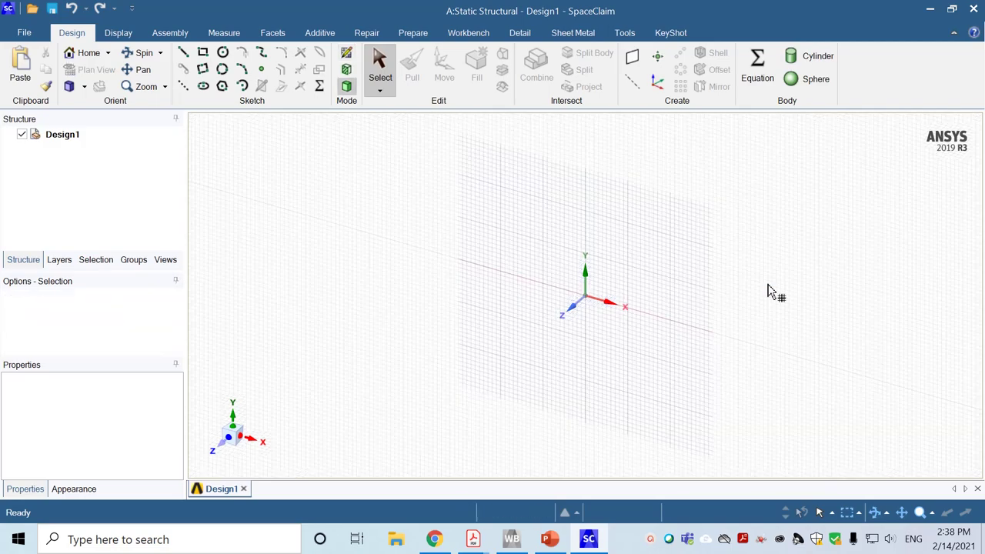
pyautogui.click(616, 314)
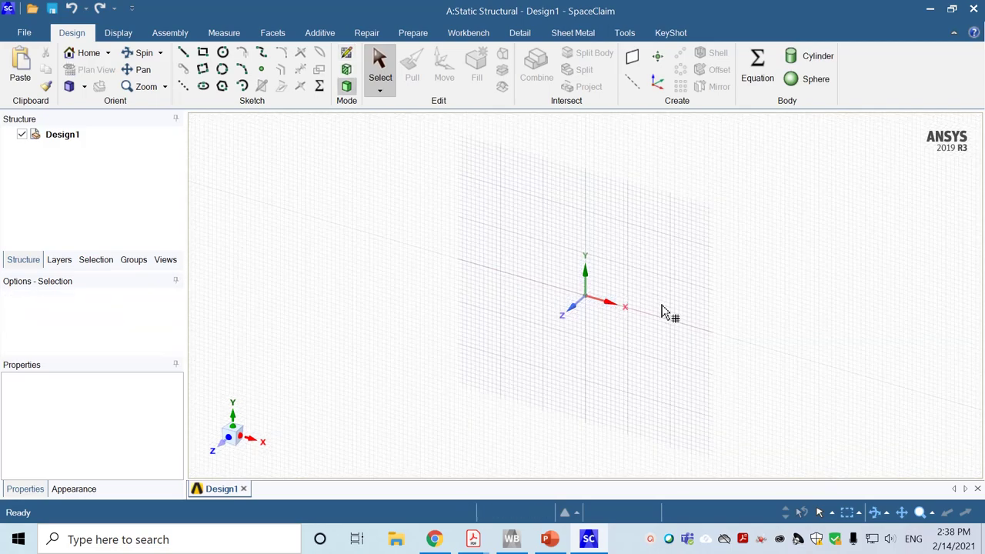
pyautogui.click(677, 232)
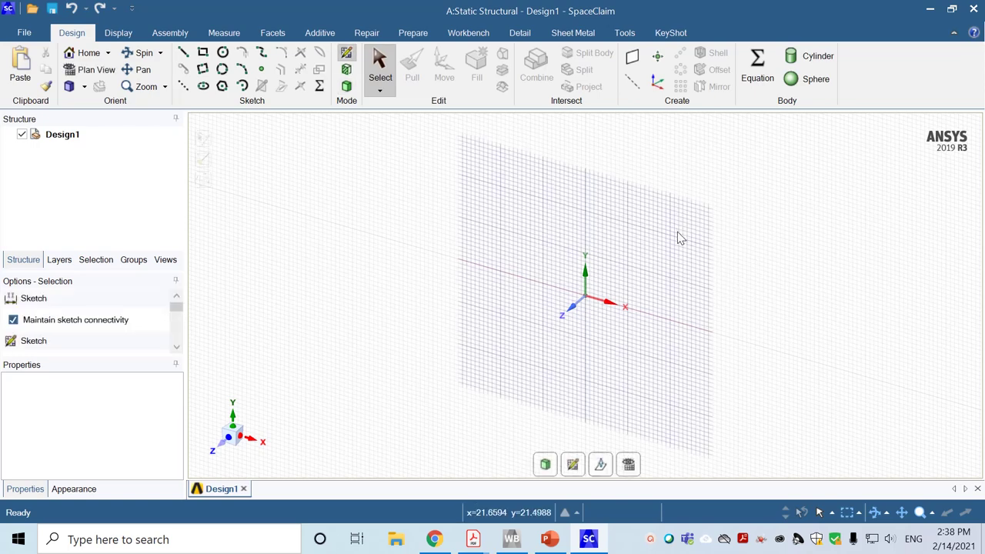
pyautogui.click(98, 70)
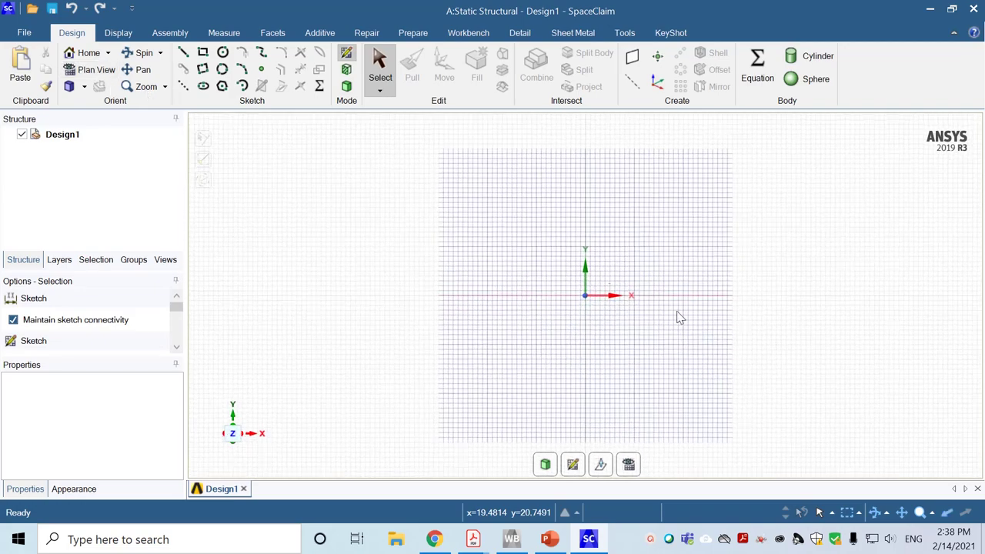
pyautogui.click(27, 31)
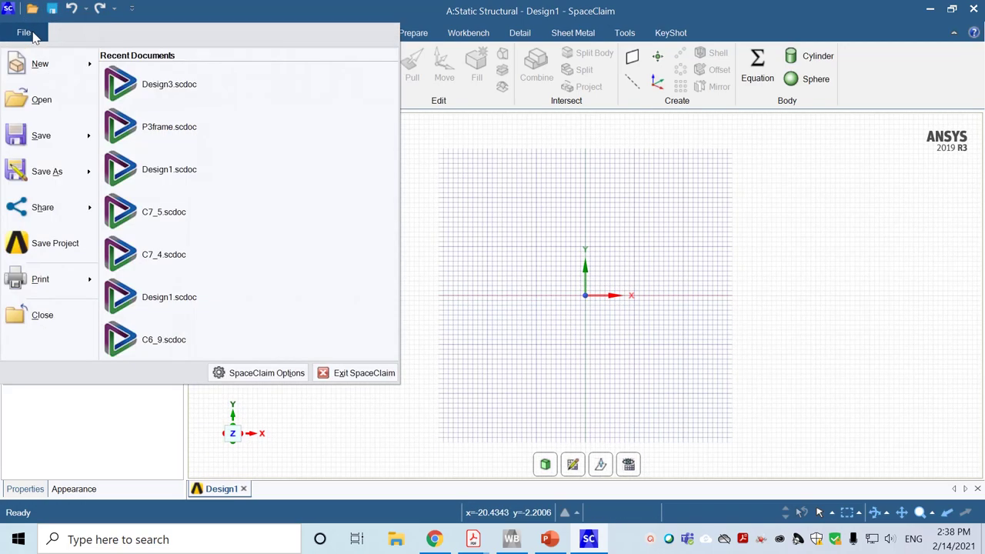
# Change SpaceClaim's minor grid spacing from 1mm to 10mm in the Units options.
pyautogui.click(249, 377)
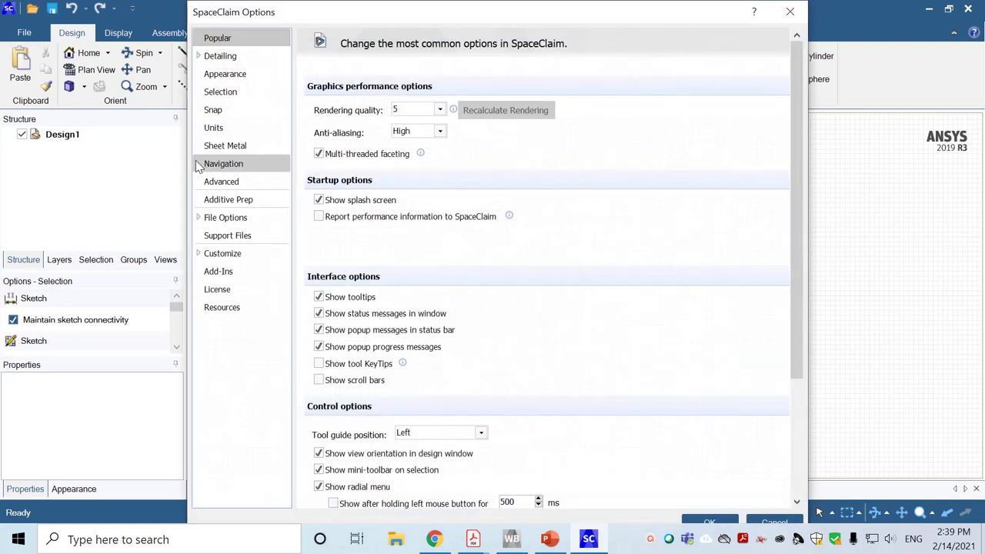
pyautogui.click(217, 133)
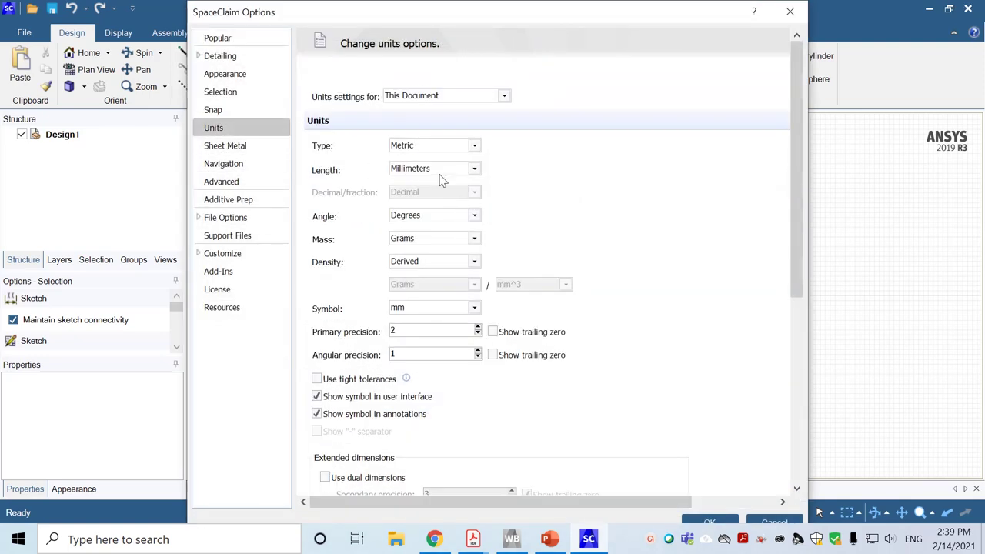
pyautogui.scroll(-5, 685, 269)
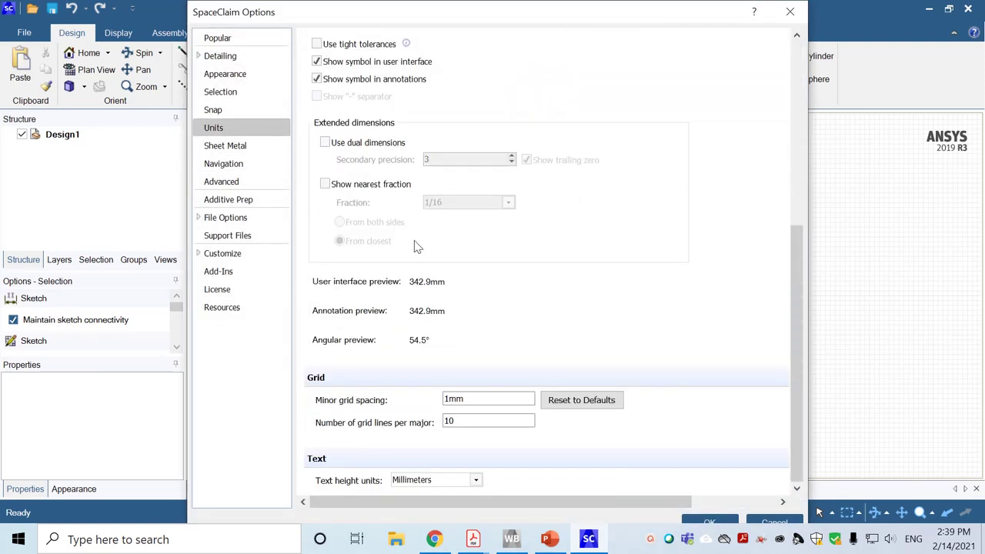
pyautogui.click(450, 398)
pyautogui.write('0')
pyautogui.click(701, 521)
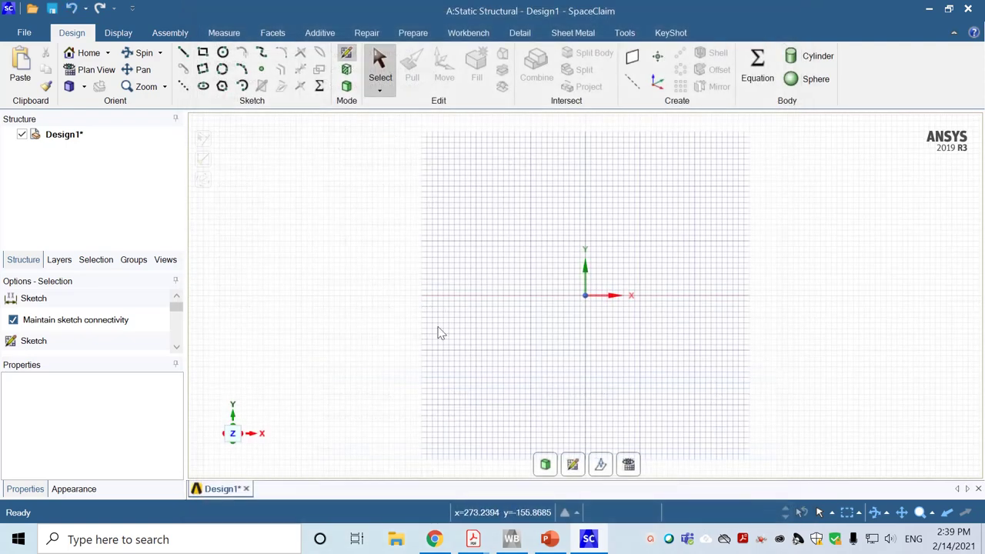
# Place a sketch point at 50mm, 0 from the origin using Cartesian dimensions.
pyautogui.click(262, 70)
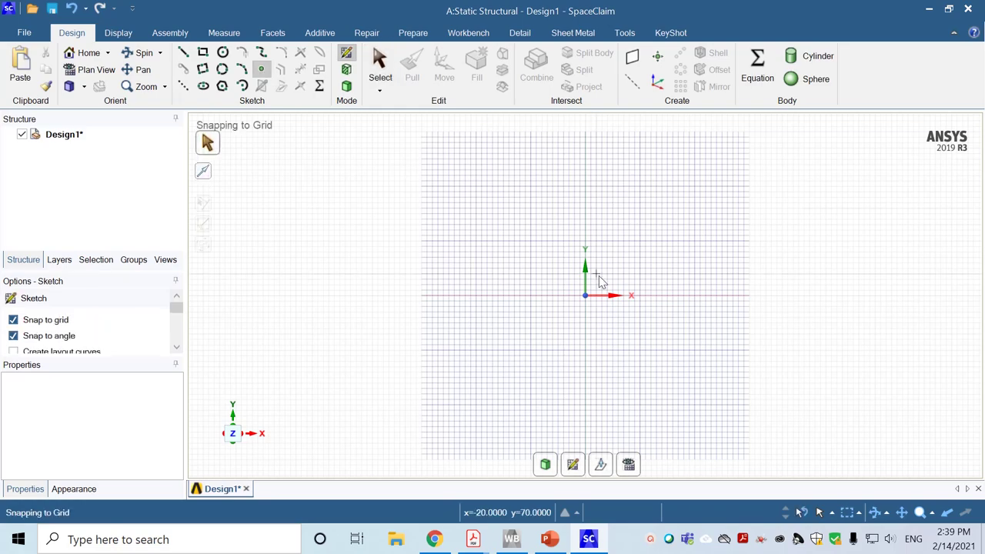
pyautogui.scroll(-2, 639, 335)
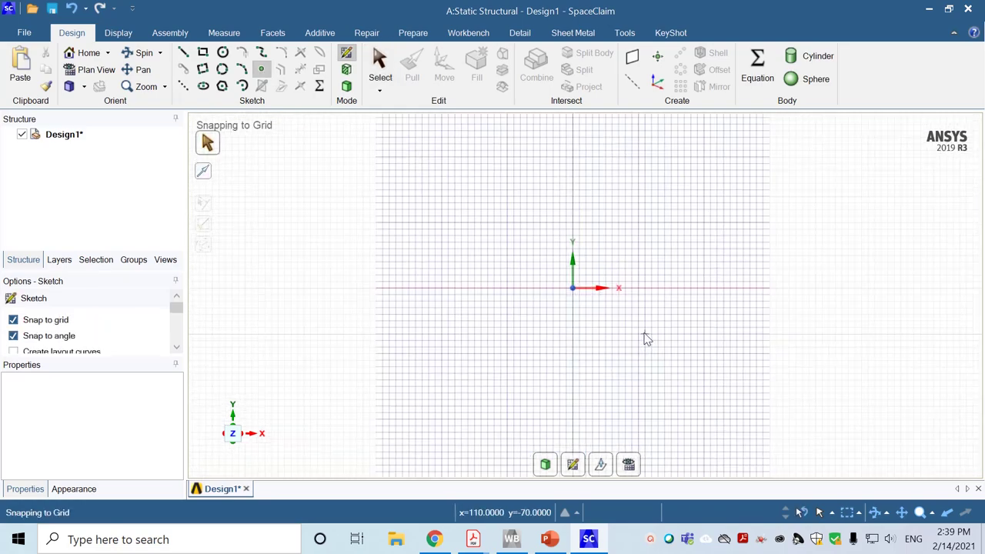
pyautogui.scroll(1, 647, 339)
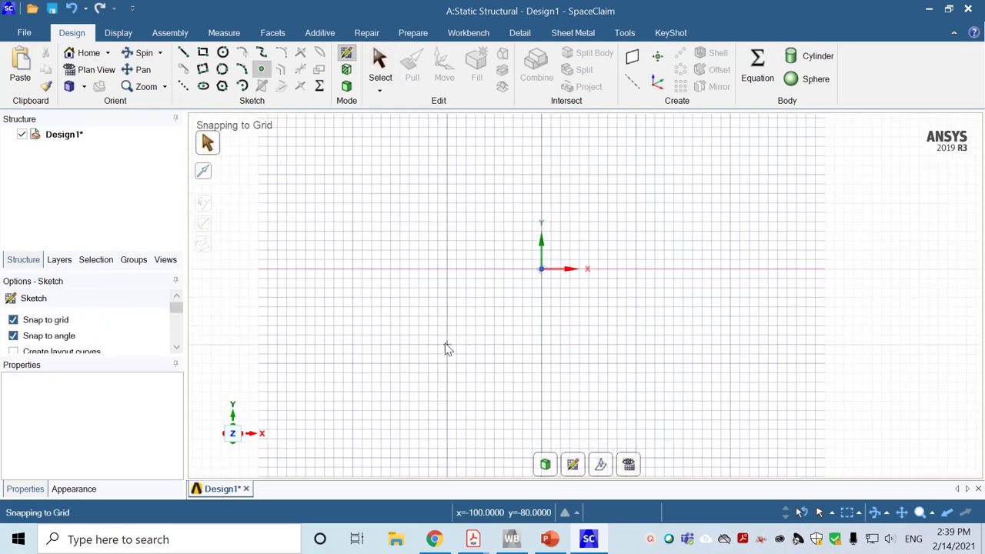
pyautogui.keyDown('shift'); pyautogui.moveTo(451, 346); pyautogui.dragTo(392, 473, button='middle'); pyautogui.keyUp('shift')
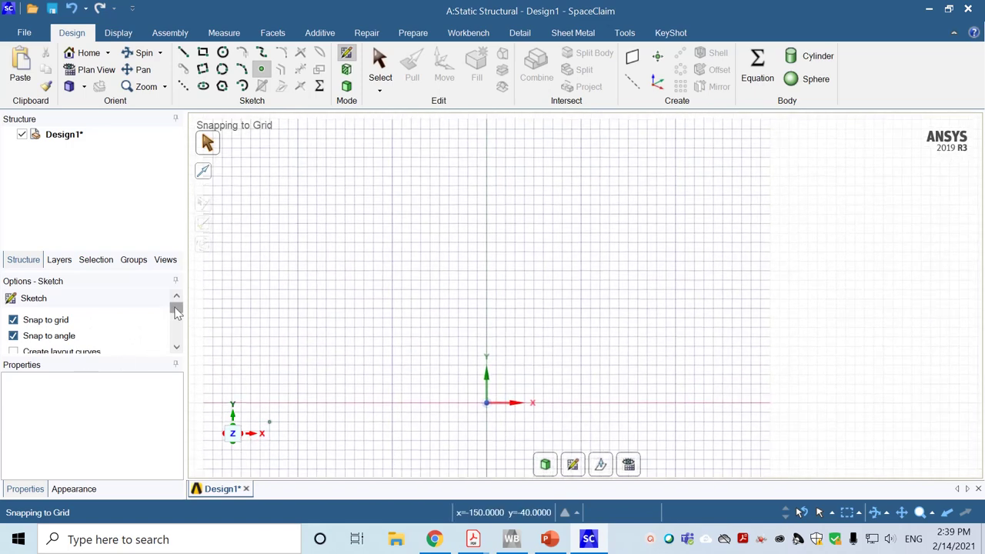
pyautogui.moveTo(176, 310); pyautogui.dragTo(178, 323)
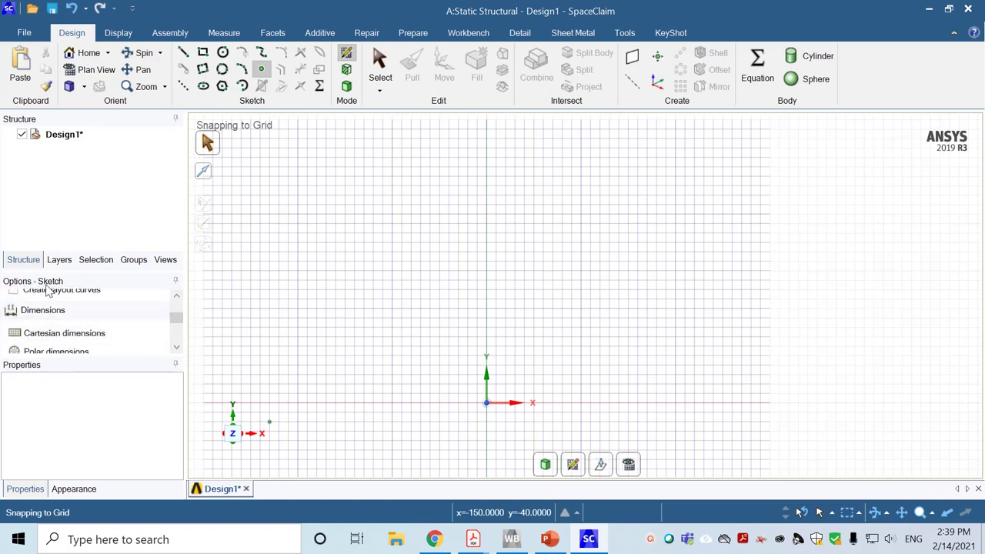
pyautogui.click(43, 322)
pyautogui.click(51, 335)
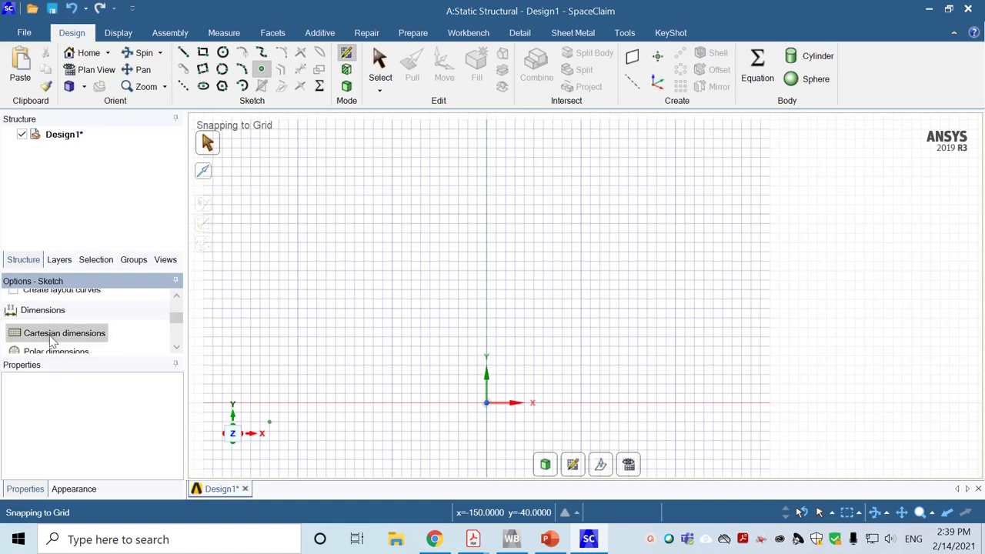
pyautogui.click(487, 403)
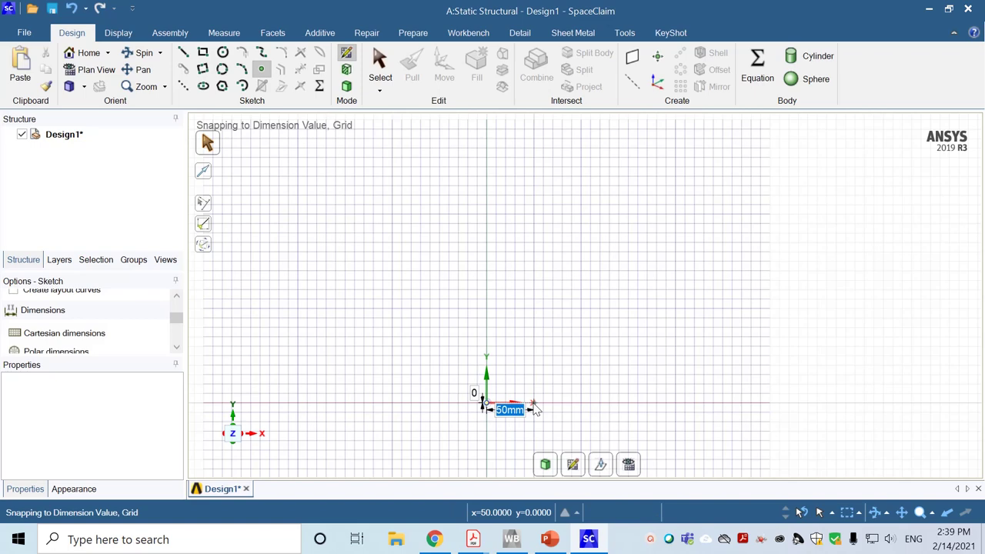
pyautogui.click(536, 405)
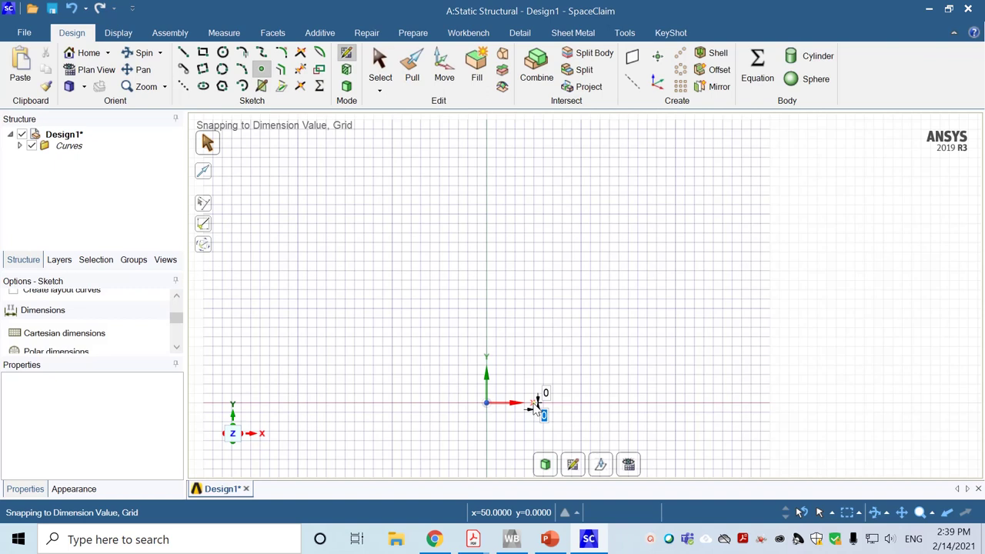
pyautogui.press('Escape')
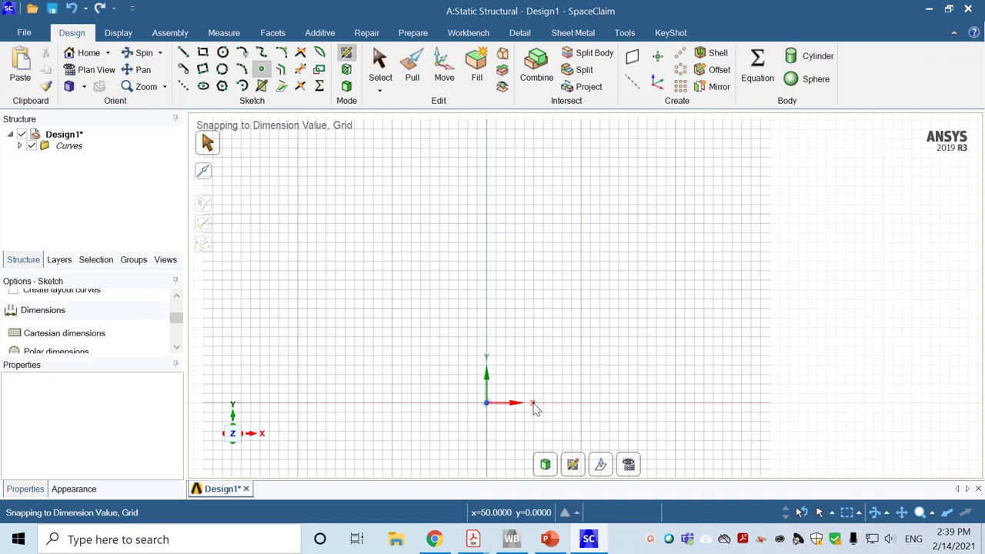
# Check the new Point under Curves in the design tree and dismiss the FortiClient notification.
pyautogui.click(21, 146)
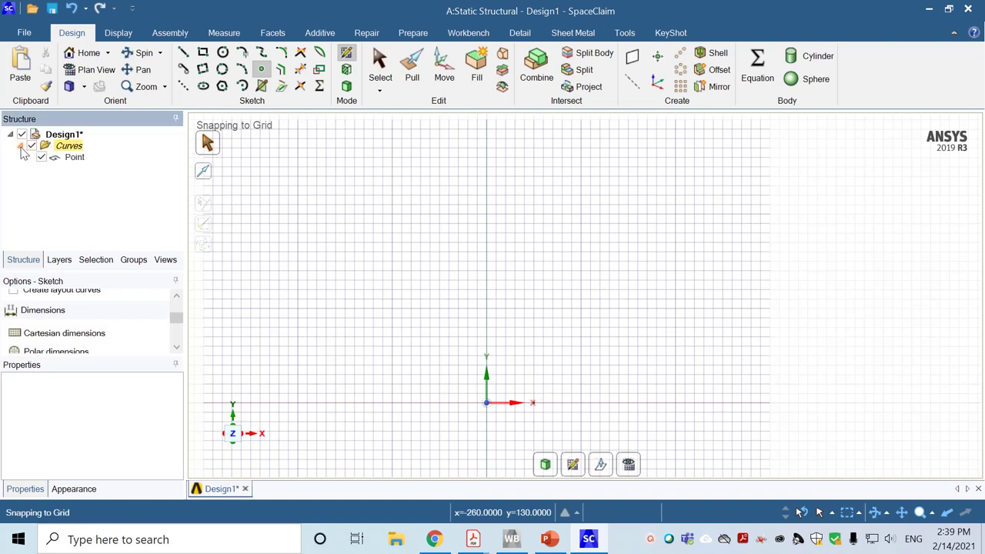
pyautogui.click(74, 157)
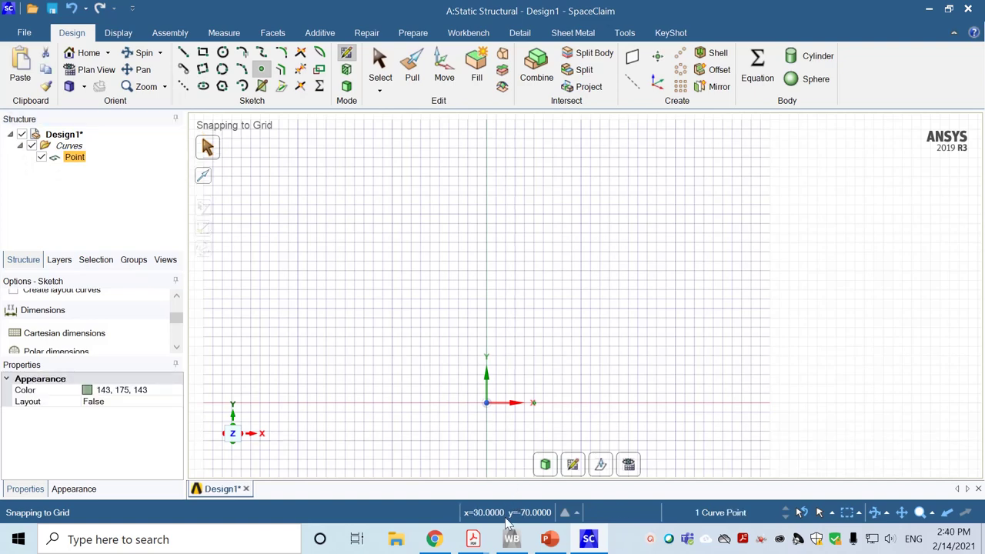
pyautogui.click(73, 164)
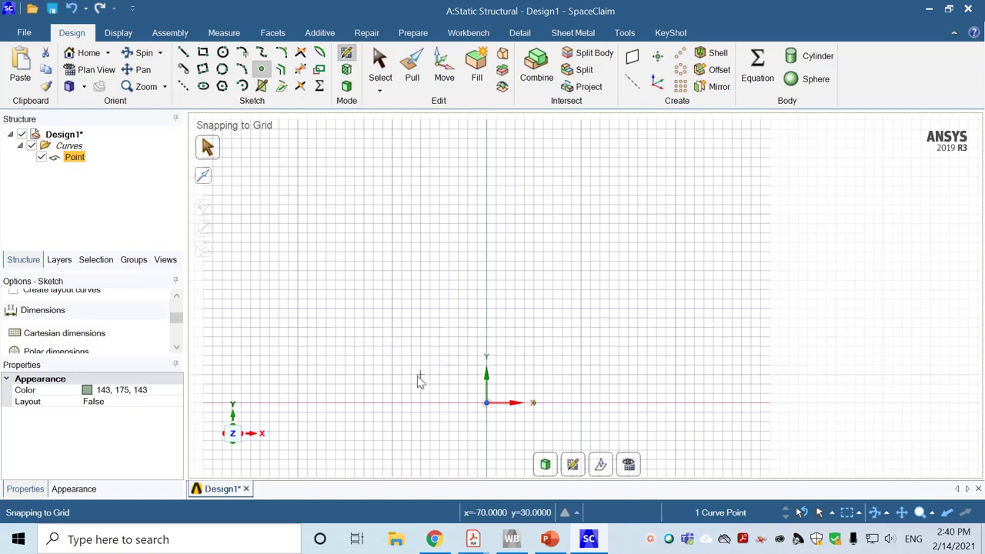
pyautogui.scroll(1, 421, 380)
pyautogui.scroll(-3, 420, 380)
pyautogui.scroll(3, 421, 381)
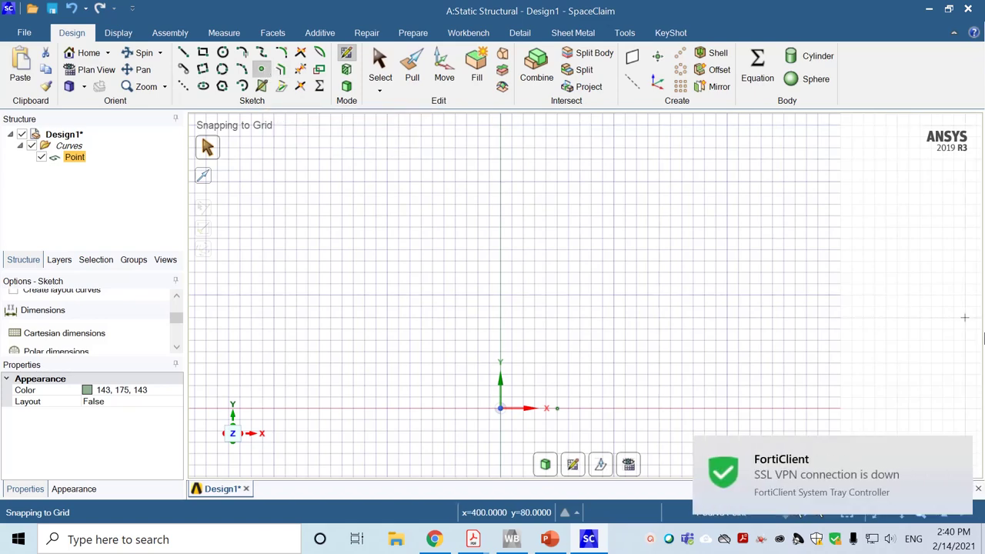
pyautogui.click(960, 450)
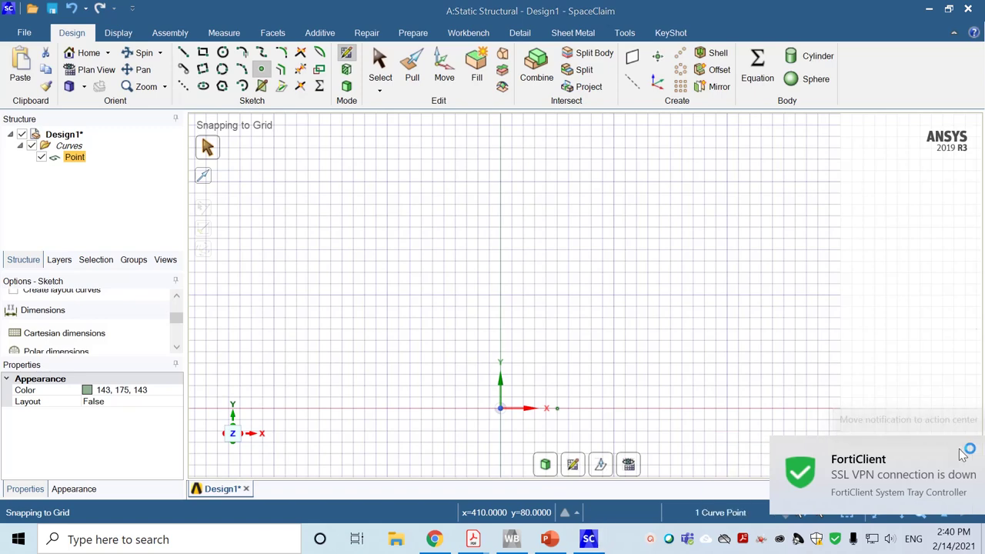
# Connect FortiClient to the UA VPN with the account's username and password, then minimize it.
pyautogui.rightClick(851, 537)
pyautogui.click(869, 511)
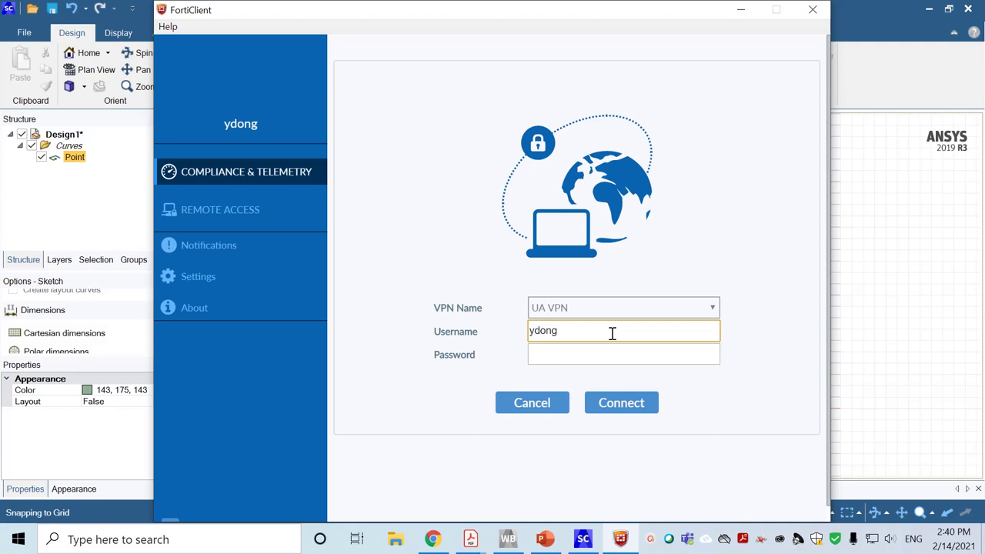
pyautogui.press('Tab')
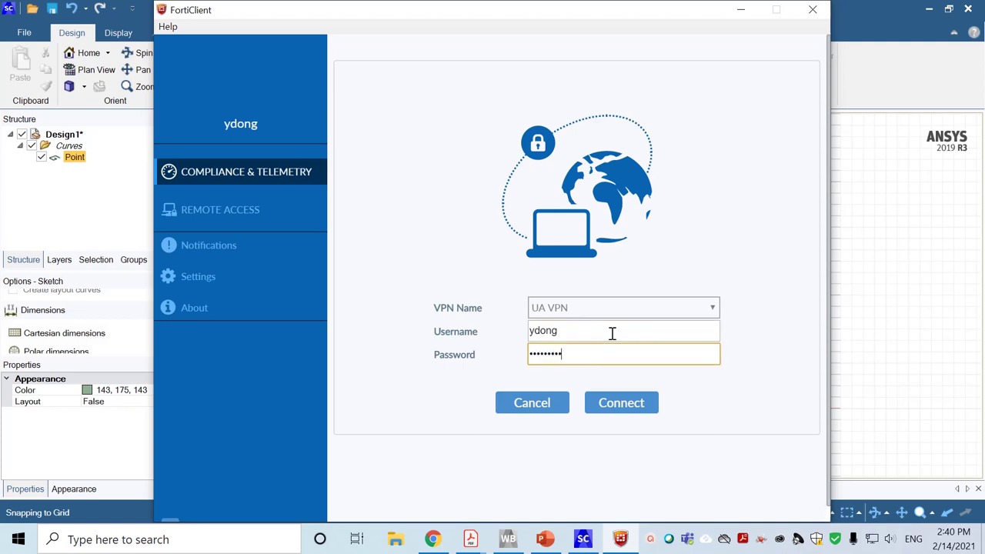
pyautogui.press('Return')
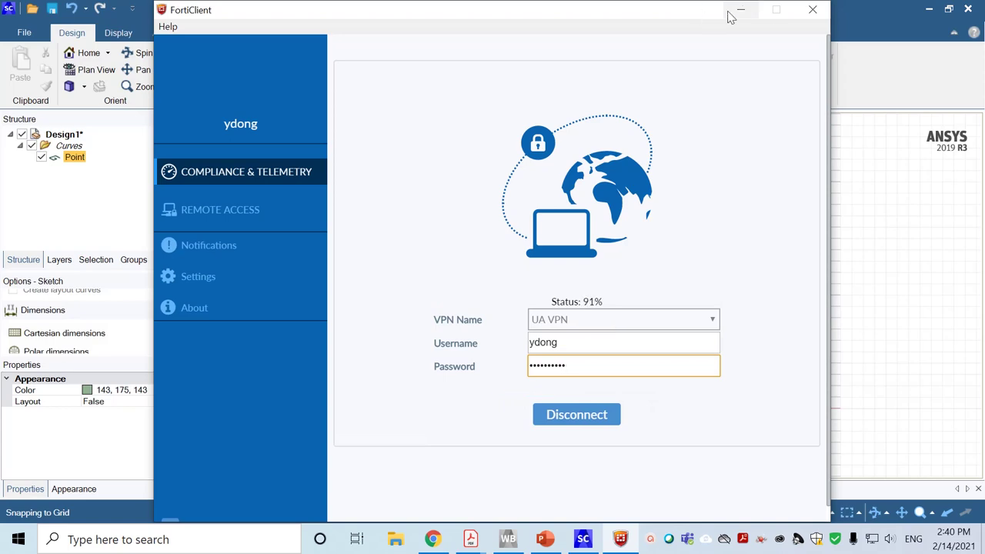
pyautogui.click(741, 9)
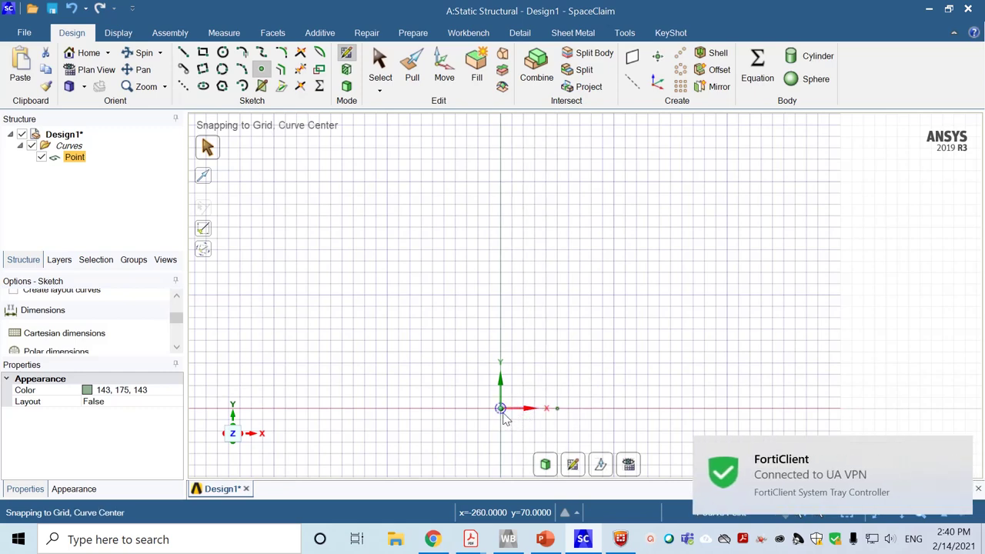
# Place sketch points at (90, 40) mm and (60, 120) mm from the origin.
pyautogui.click(603, 364)
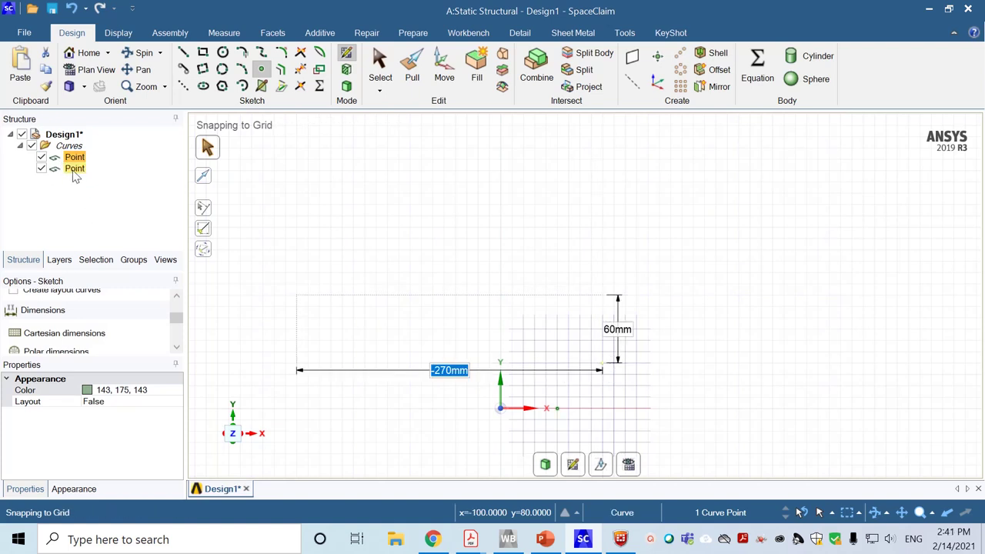
pyautogui.click(74, 171)
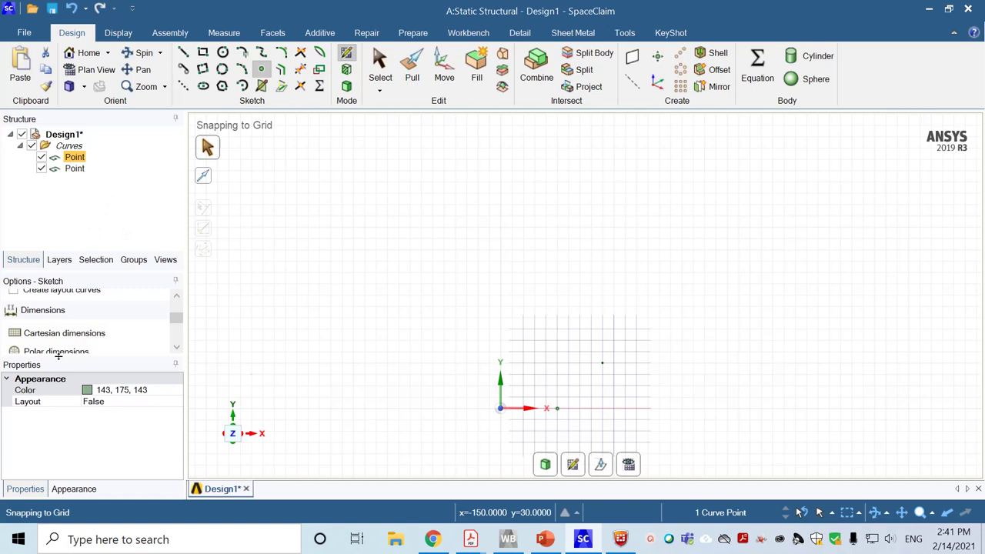
pyautogui.click(83, 339)
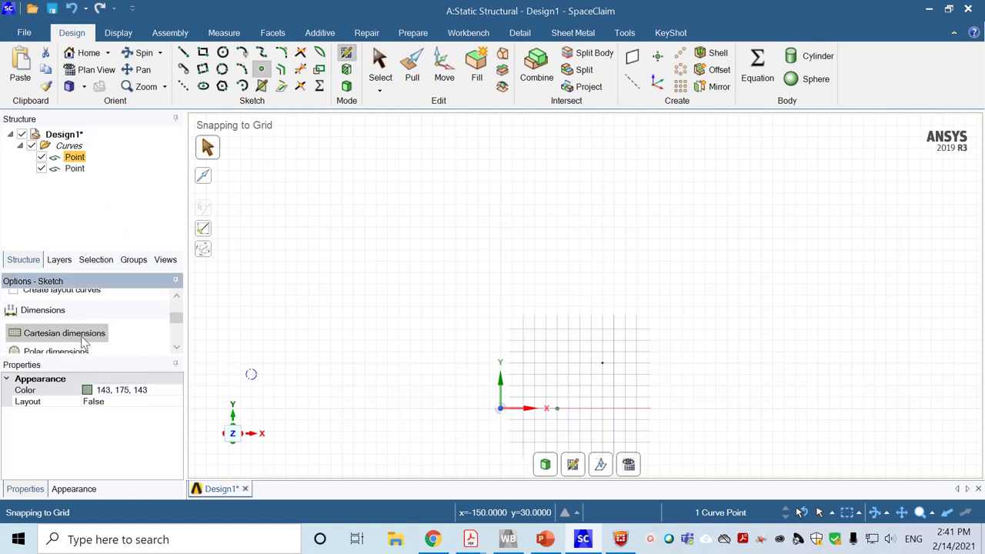
pyautogui.click(501, 408)
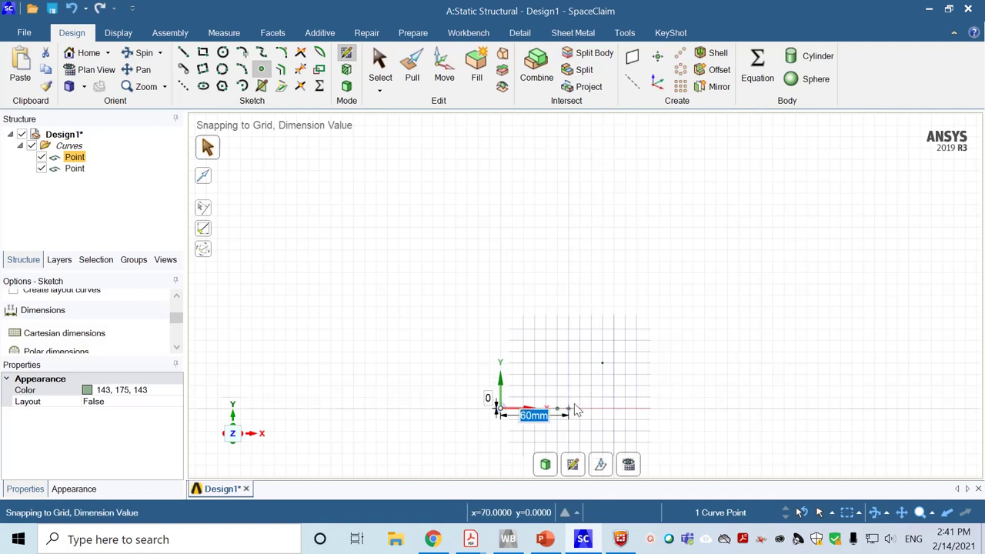
pyautogui.click(570, 274)
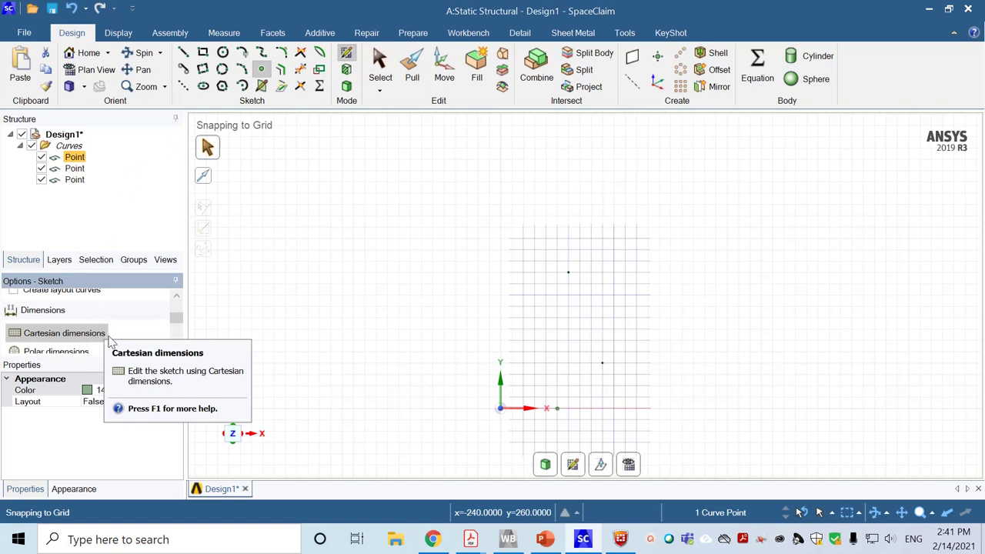
# Place a point at 40mm, 140mm, then a fifth point high above the others.
pyautogui.click(64, 335)
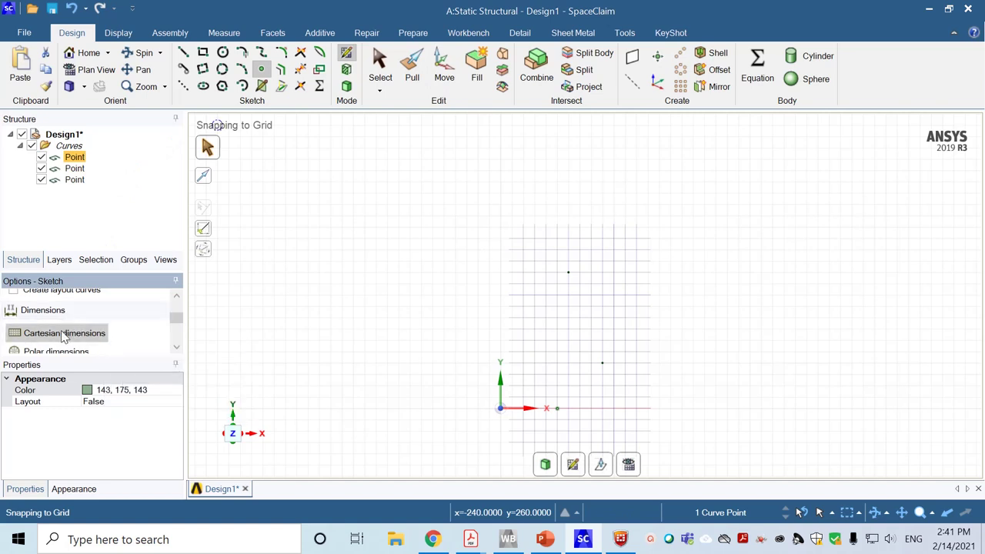
pyautogui.click(545, 206)
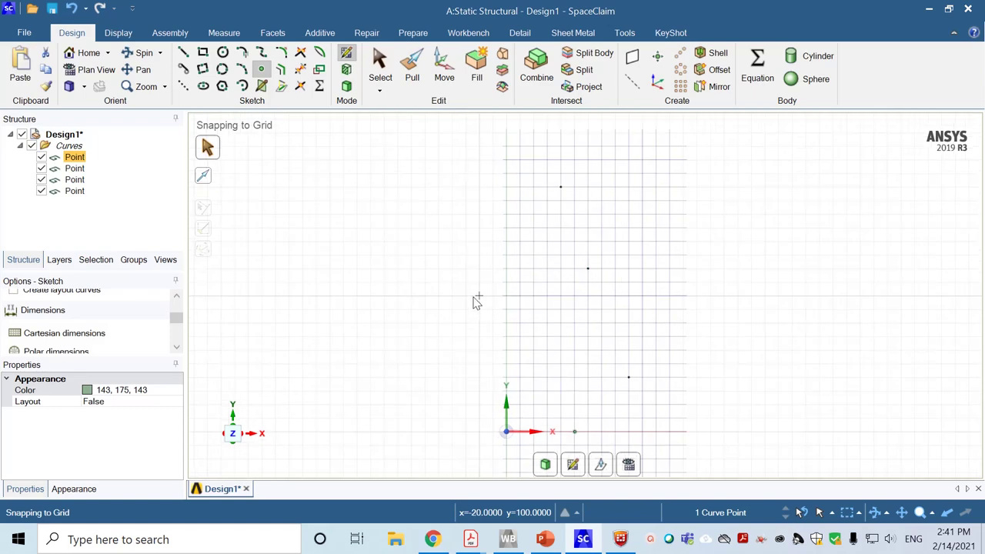
pyautogui.scroll(-2, 476, 301)
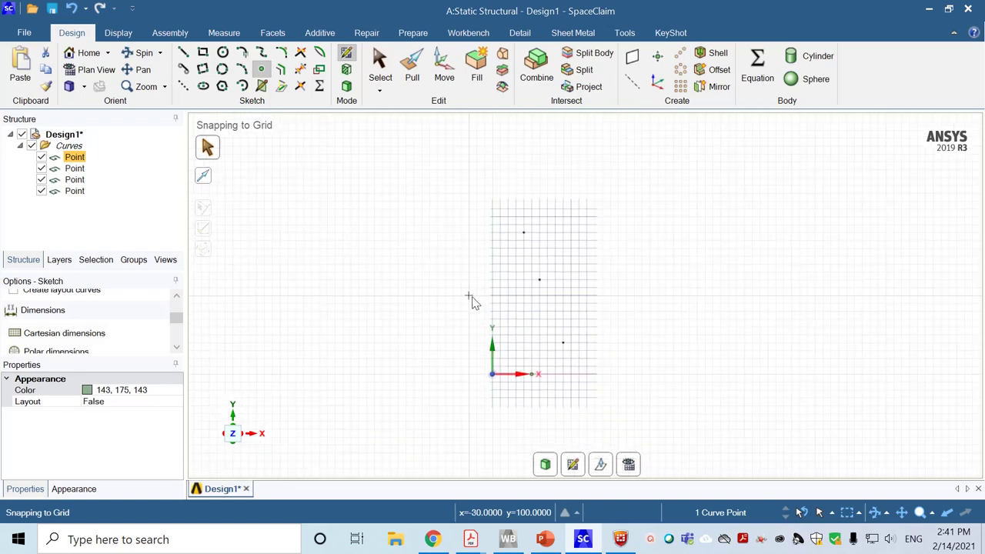
pyautogui.scroll(-1, 468, 300)
pyautogui.keyDown('shift'); pyautogui.moveTo(431, 295); pyautogui.dragTo(424, 356, button='middle'); pyautogui.keyUp('shift')
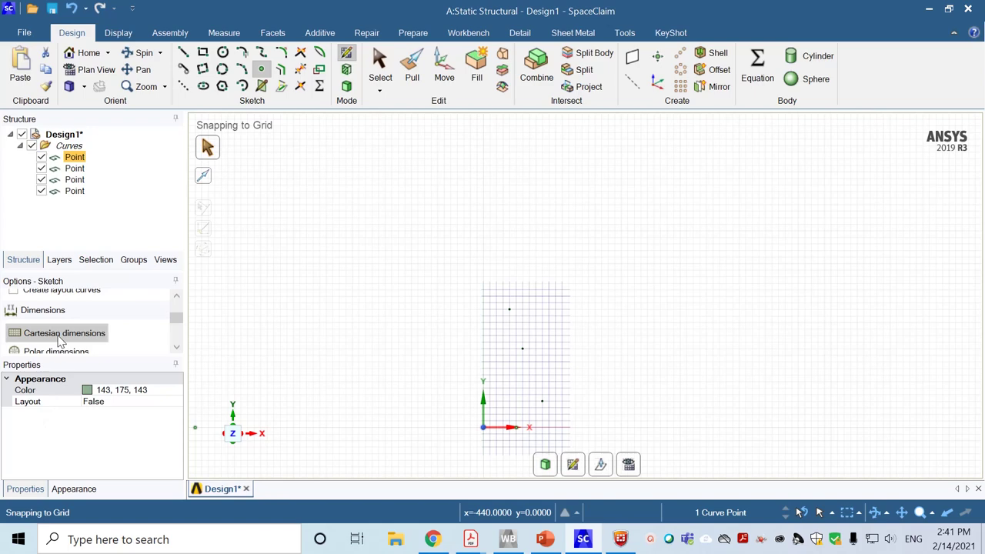
pyautogui.click(483, 428)
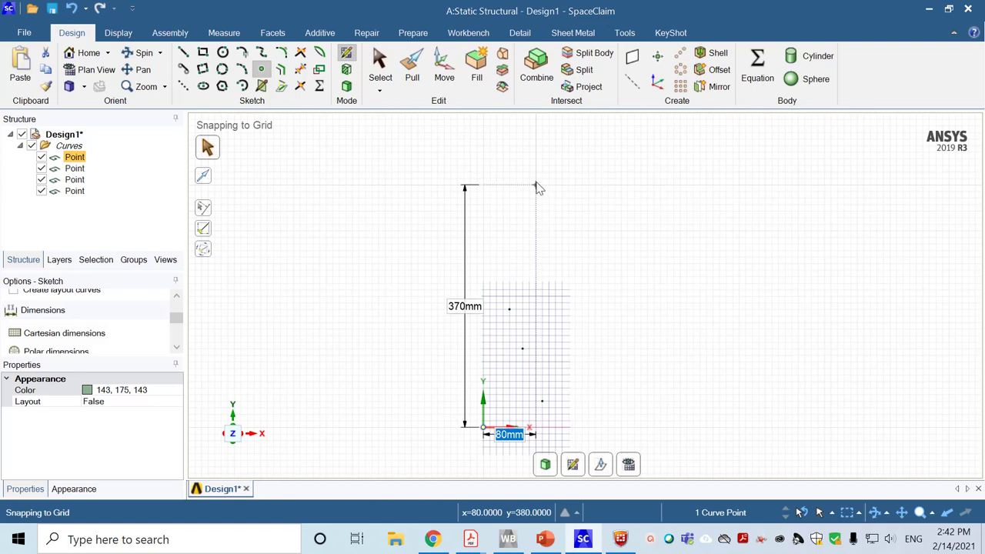
pyautogui.click(536, 247)
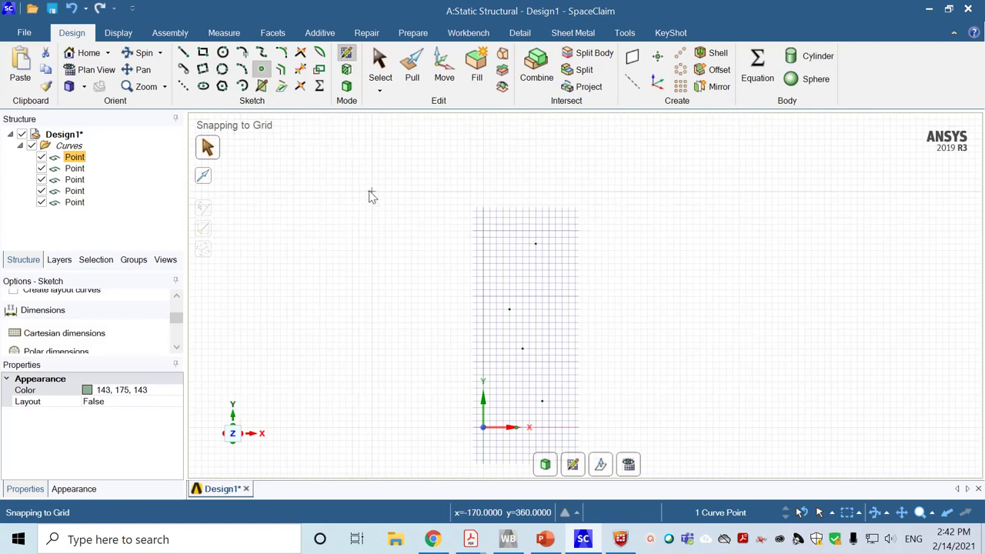
pyautogui.click(381, 77)
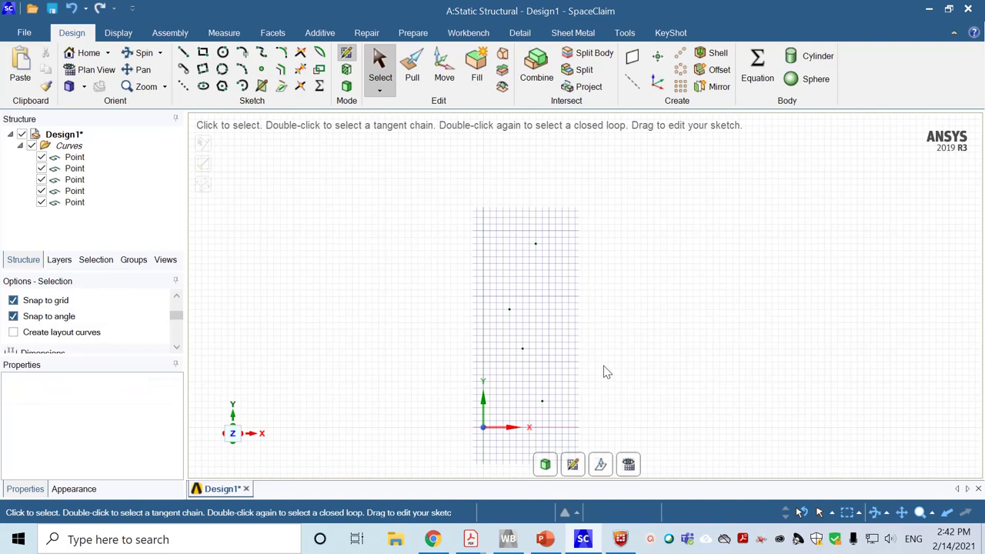
pyautogui.click(536, 245)
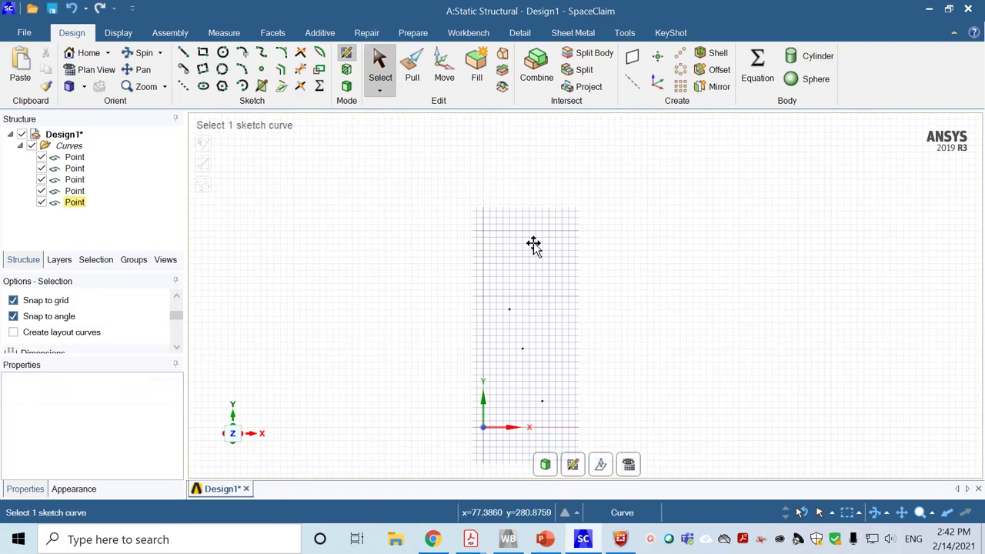
pyautogui.press('Escape')
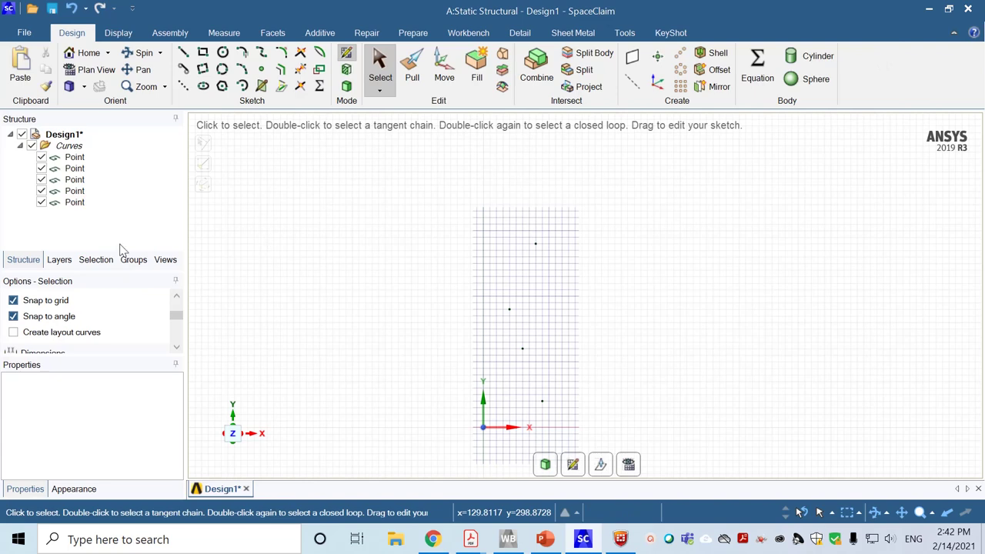
pyautogui.click(75, 157)
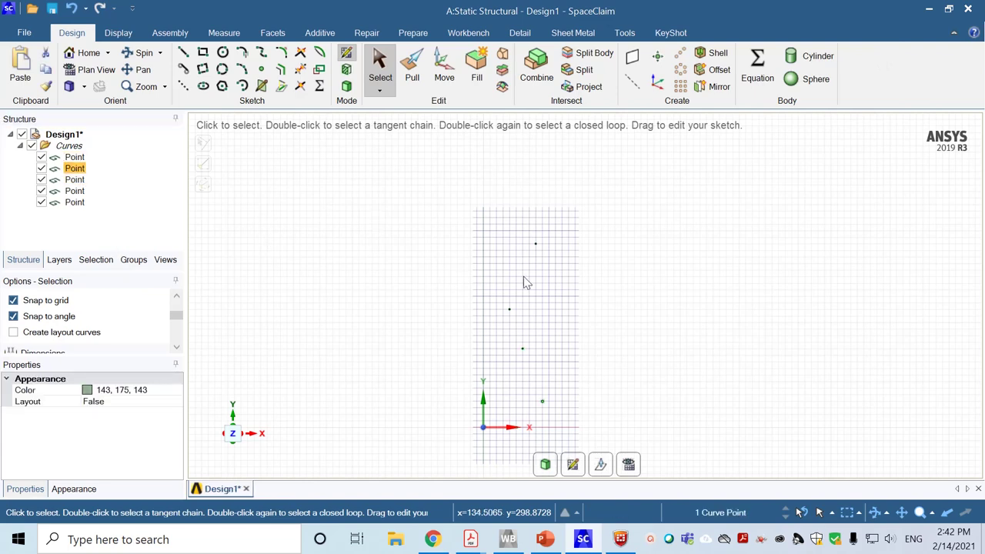
pyautogui.click(536, 244)
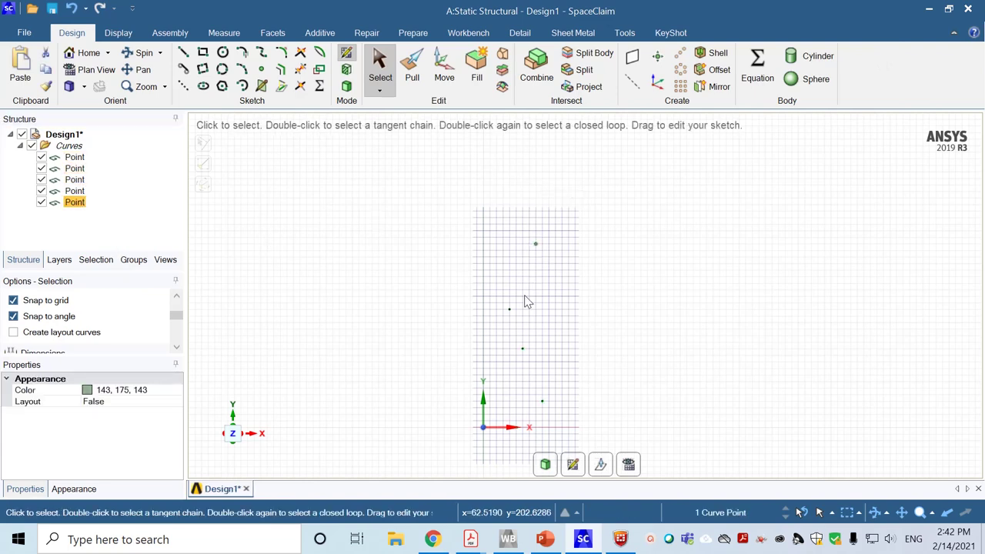
pyautogui.scroll(1, 563, 335)
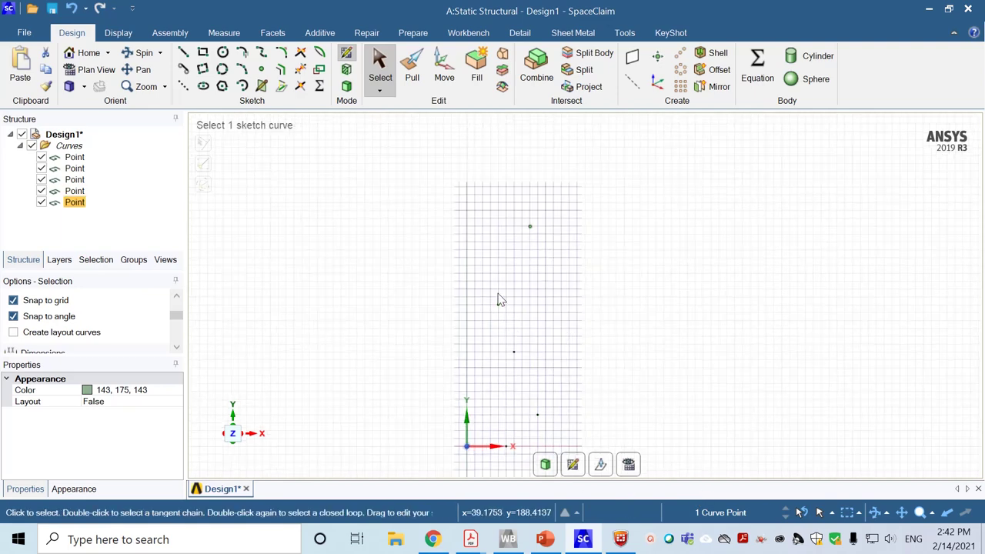
pyautogui.click(371, 76)
pyautogui.keyDown('ctrl'); pyautogui.click(498, 306); pyautogui.keyUp('ctrl')
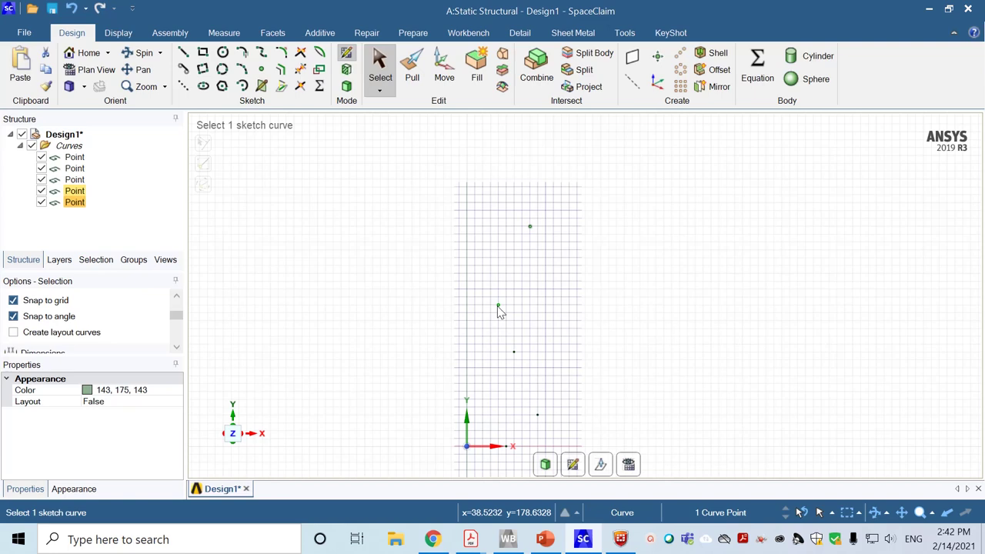
pyautogui.keyDown('ctrl'); pyautogui.click(498, 306); pyautogui.keyUp('ctrl')
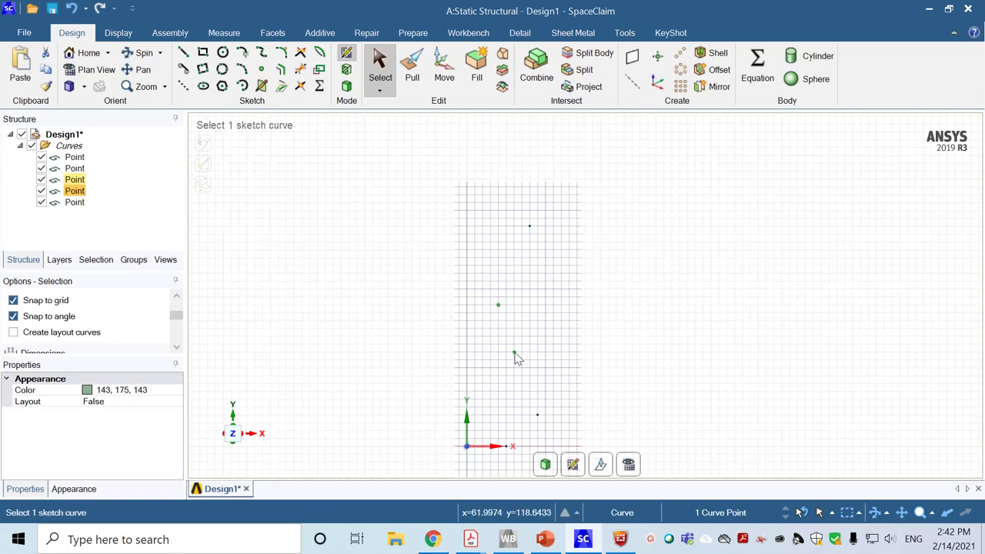
pyautogui.press('Escape')
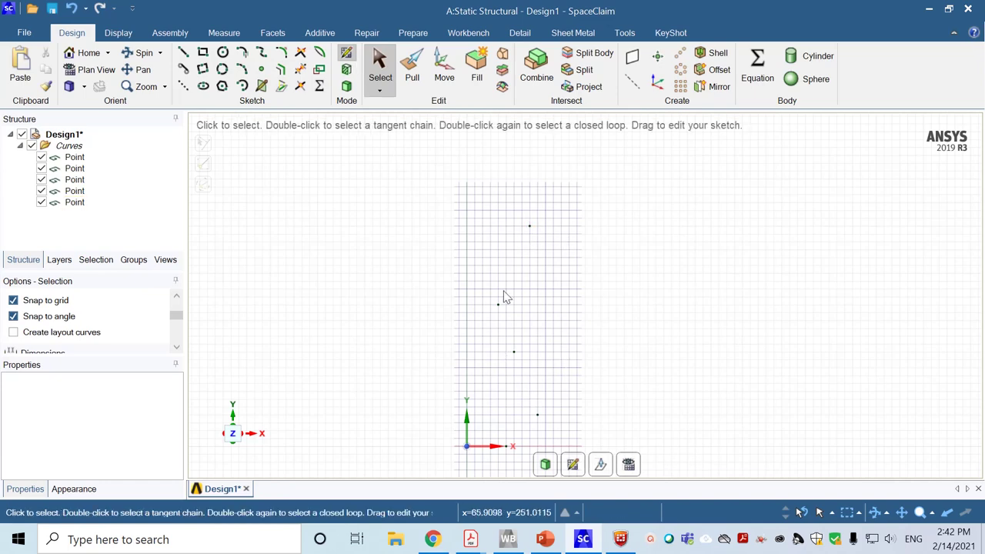
pyautogui.click(73, 202)
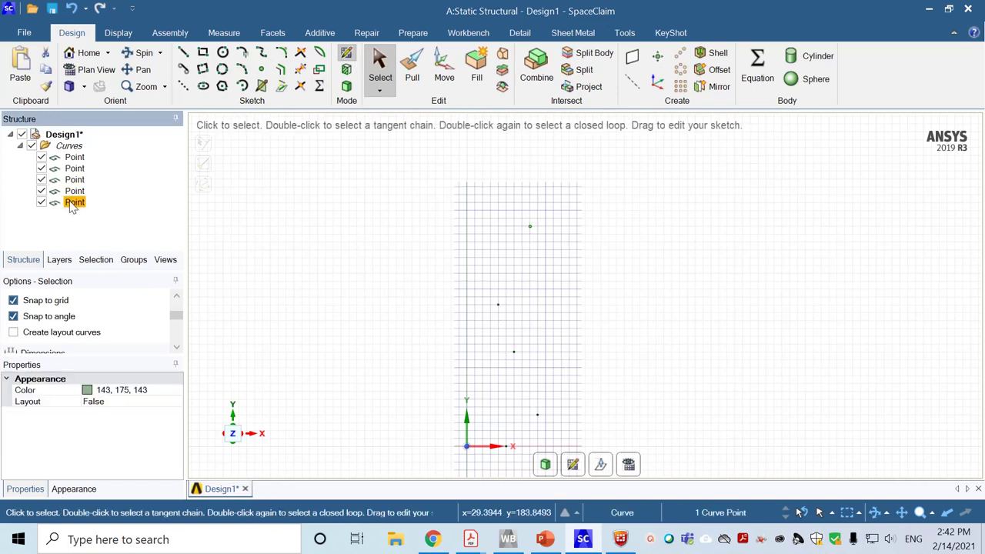
pyautogui.click(73, 191)
pyautogui.click(76, 180)
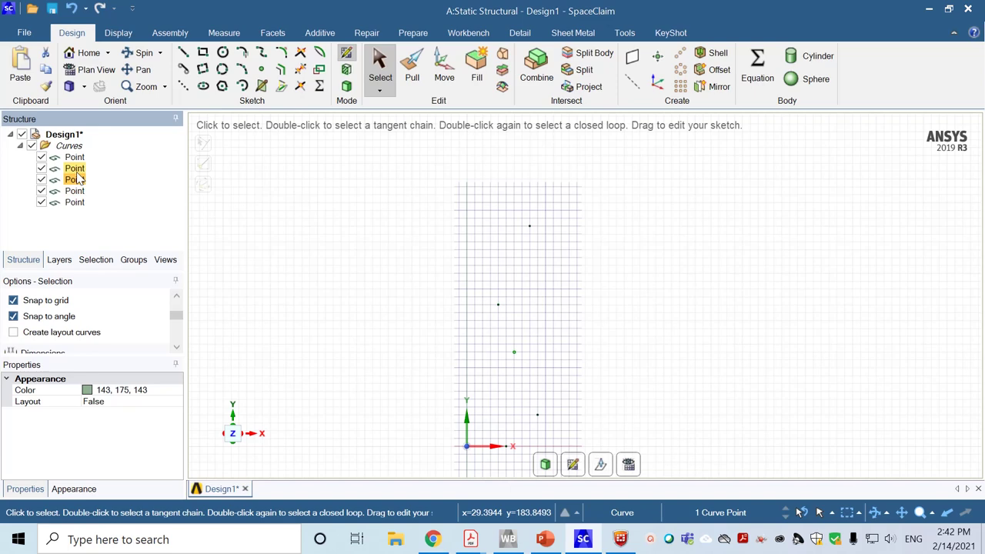
pyautogui.click(75, 157)
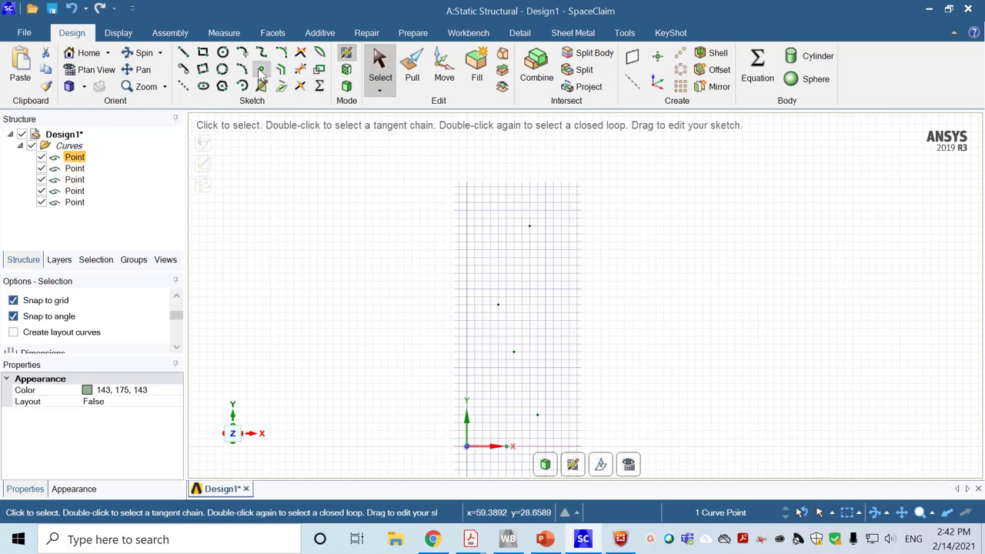
# Draw a line from the sketch origin to 50mm along the X axis.
pyautogui.click(182, 51)
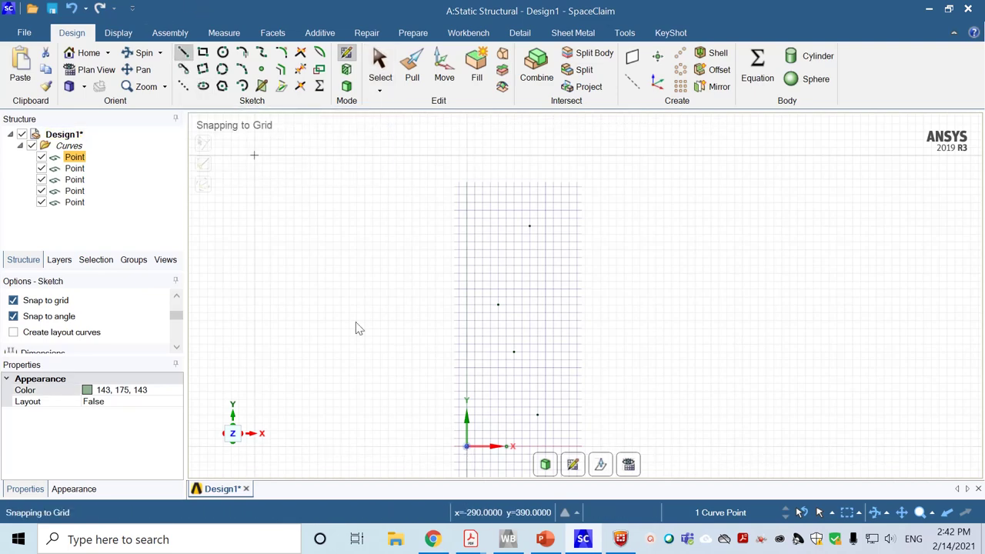
pyautogui.click(467, 452)
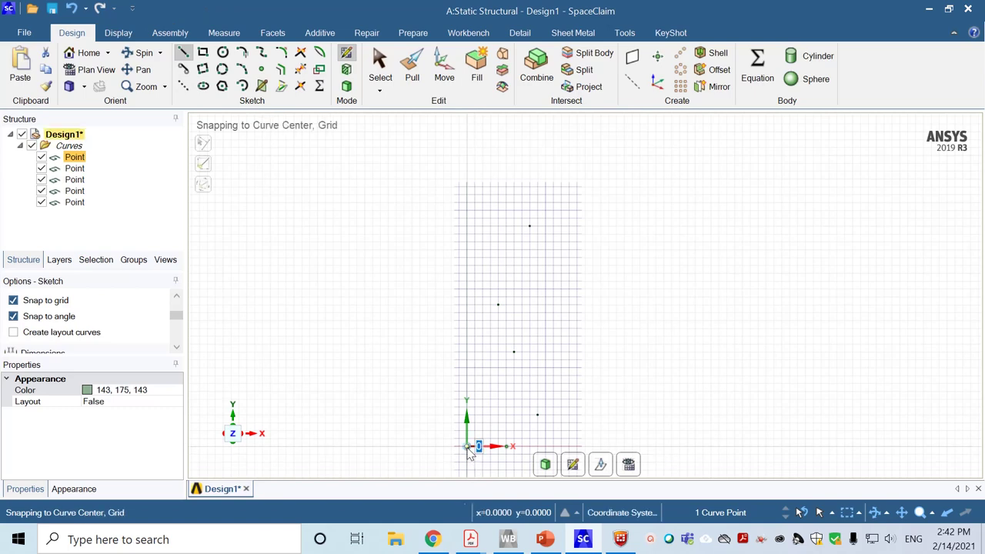
pyautogui.click(508, 453)
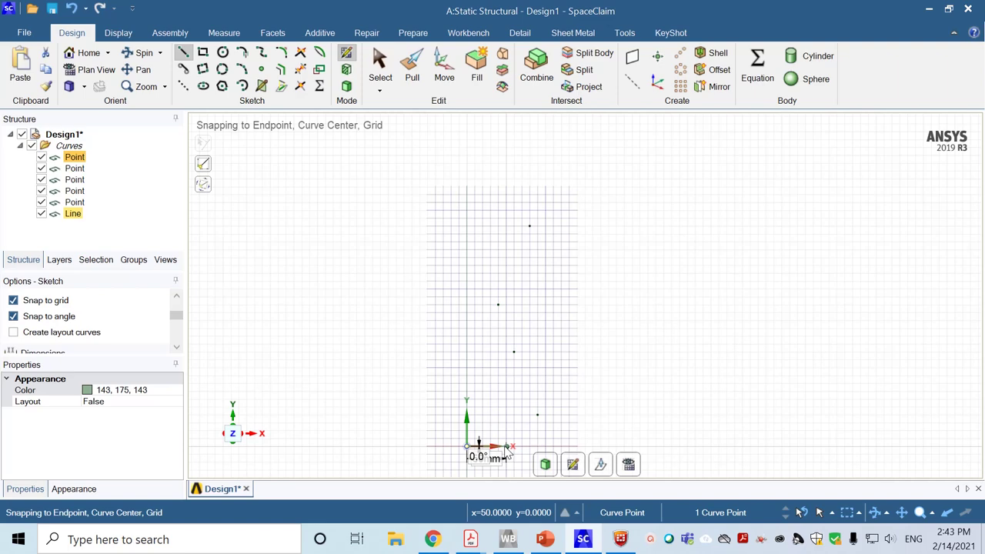
pyautogui.press('Escape')
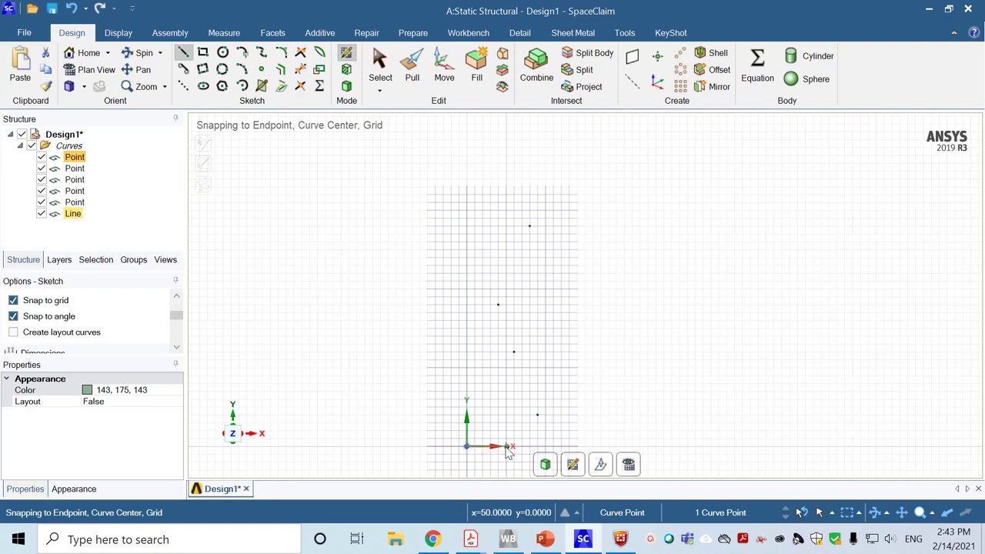
# Draw a spline from the base line's end through the guide points, ending at the top point.
pyautogui.click(263, 59)
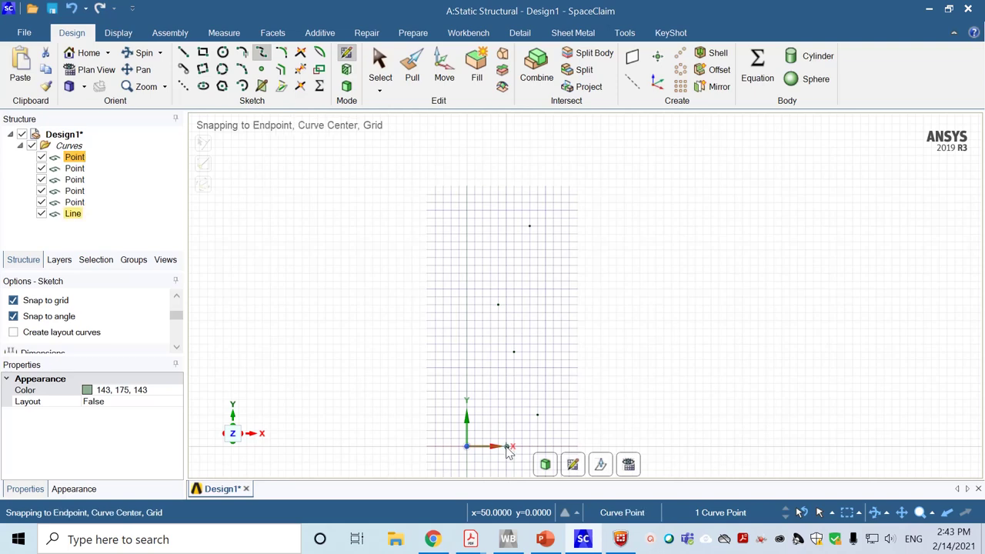
pyautogui.click(508, 447)
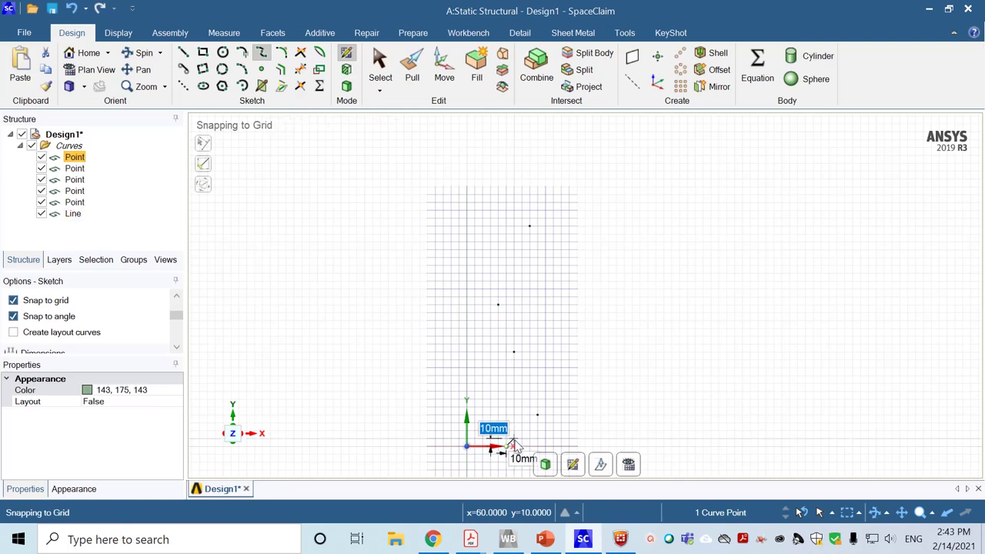
pyautogui.click(539, 418)
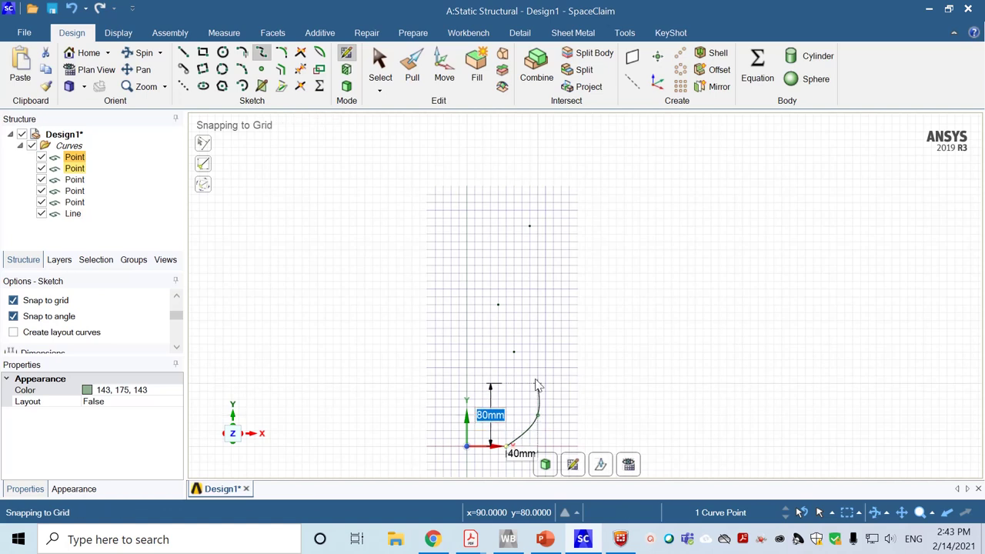
pyautogui.click(514, 352)
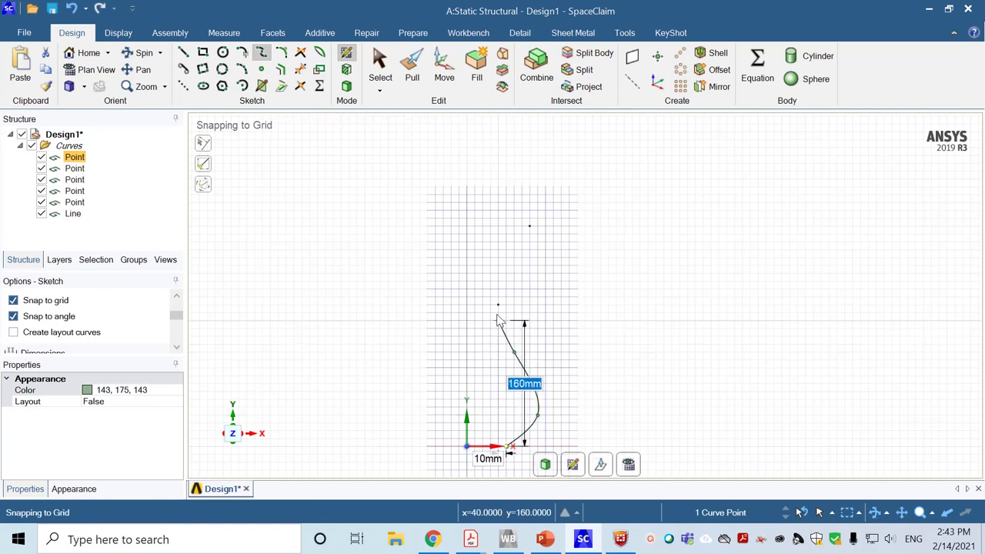
pyautogui.click(498, 305)
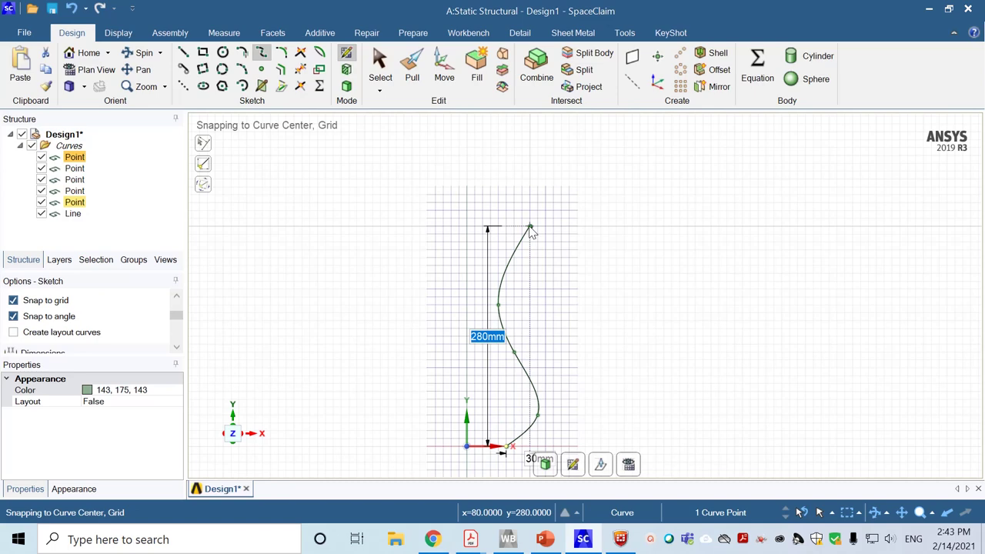
pyautogui.doubleClick(529, 227)
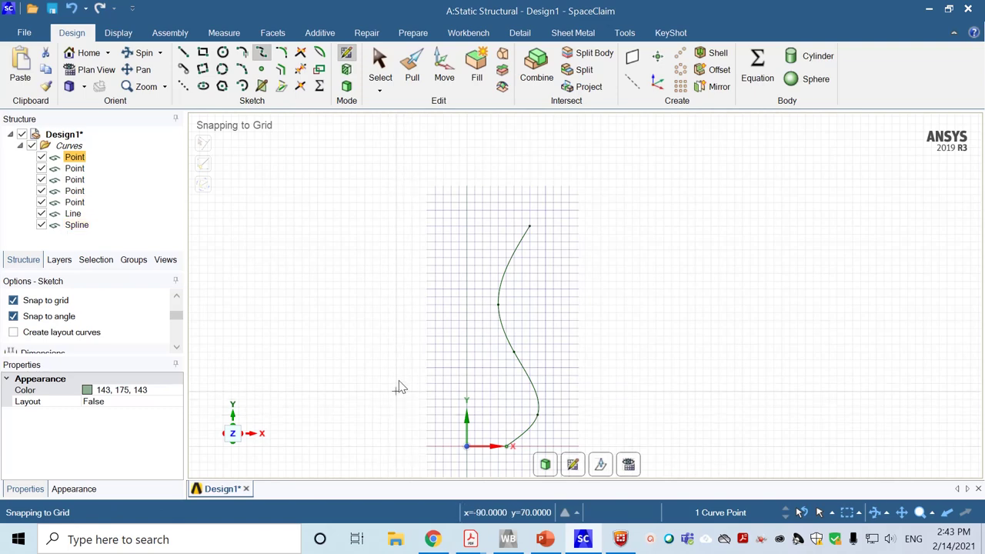
# Revolve the selected spline and base line 360° about the Y axis into a surface.
pyautogui.keyDown('shift'); pyautogui.moveTo(398, 387); pyautogui.dragTo(401, 295, button='middle'); pyautogui.keyUp('shift')
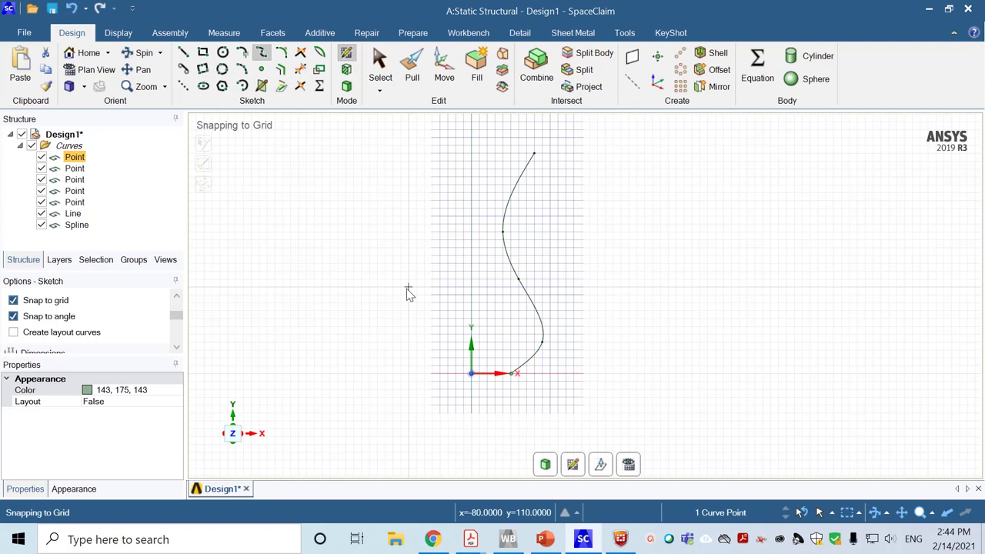
pyautogui.click(413, 77)
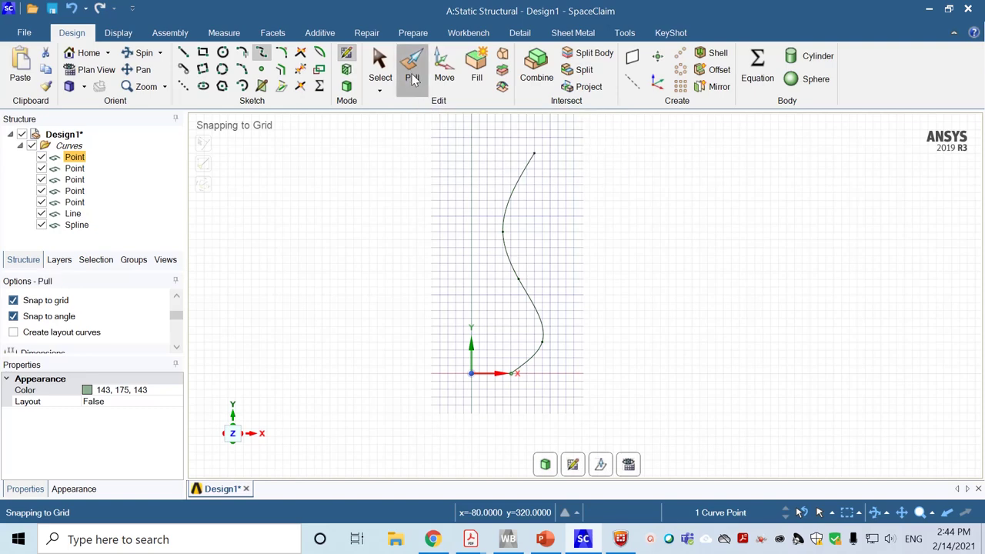
pyautogui.keyDown('ctrl'); pyautogui.click(537, 311); pyautogui.keyUp('ctrl')
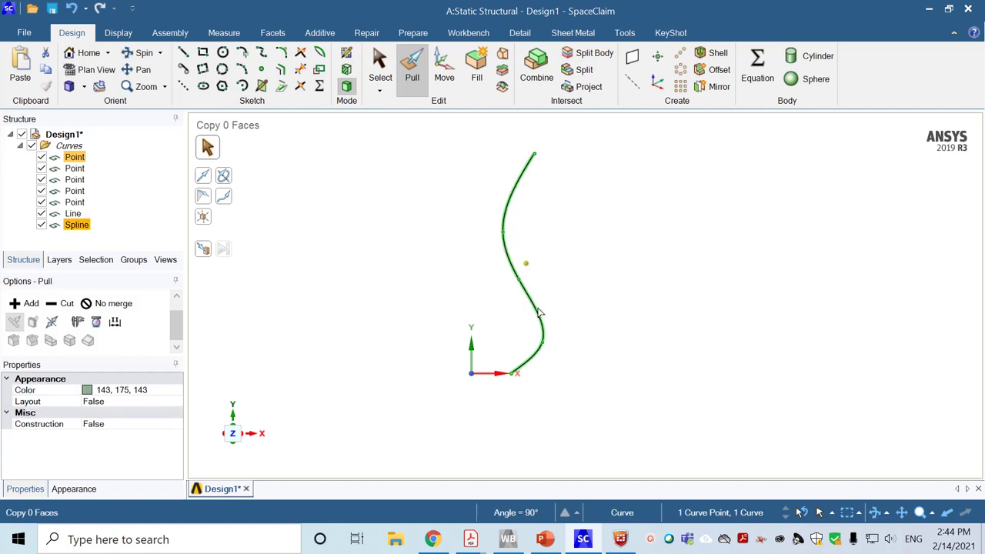
pyautogui.keyDown('ctrl'); pyautogui.click(486, 375); pyautogui.keyUp('ctrl')
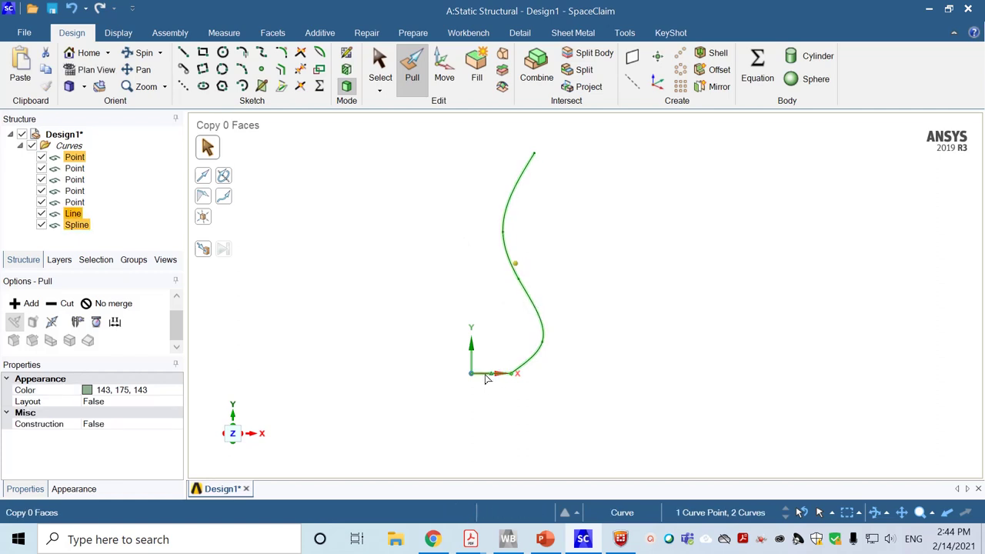
pyautogui.click(228, 180)
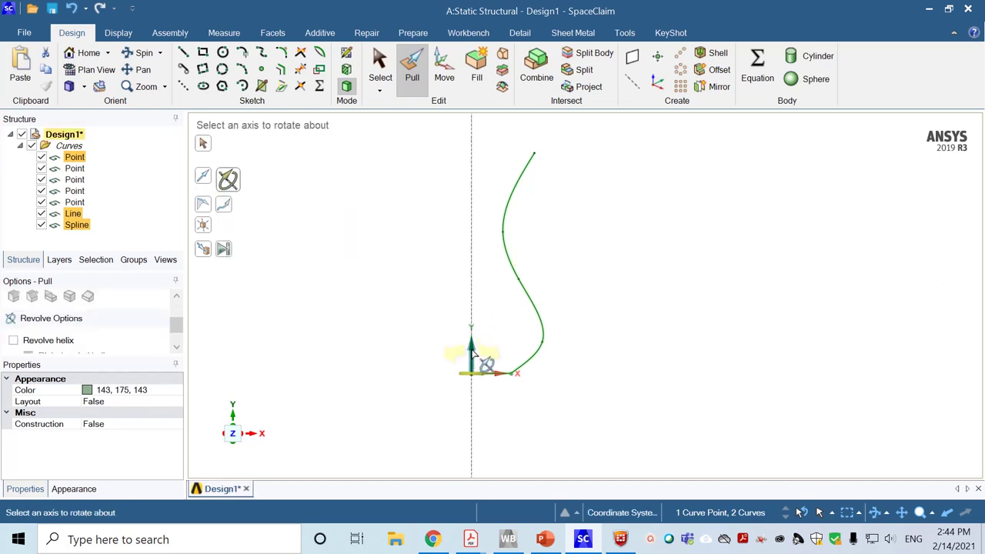
pyautogui.click(473, 353)
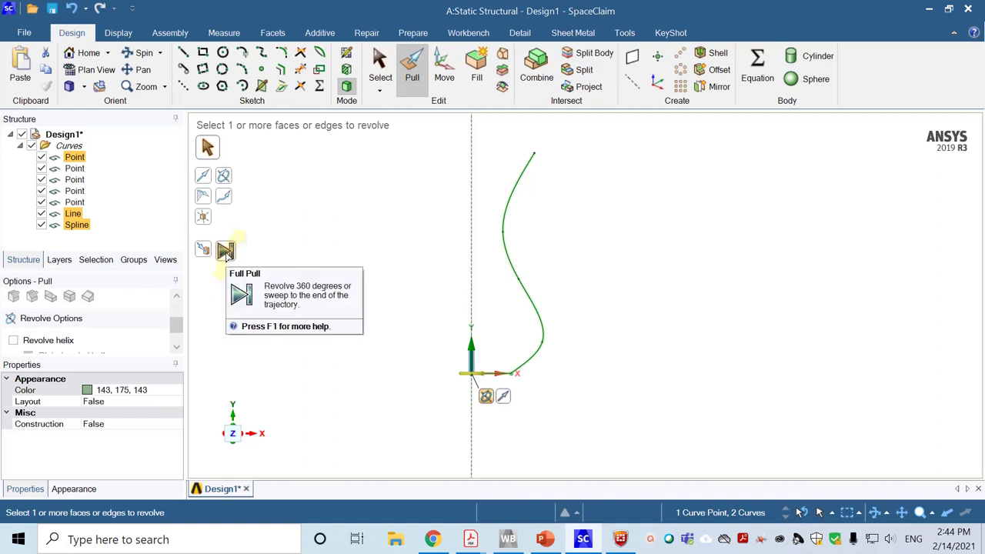
pyautogui.click(225, 251)
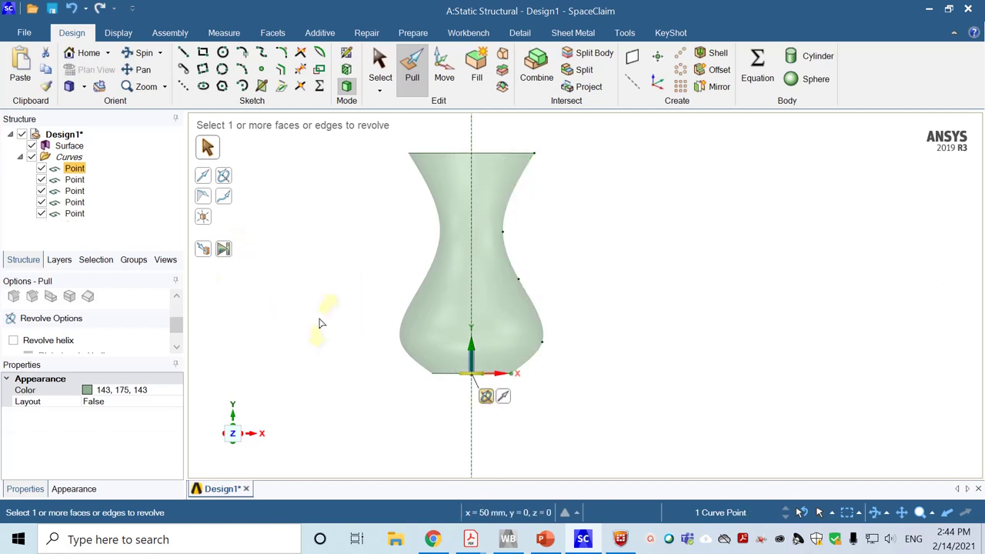
# Set the vase Surface's midsurface thickness to 4 mm.
pyautogui.click(69, 146)
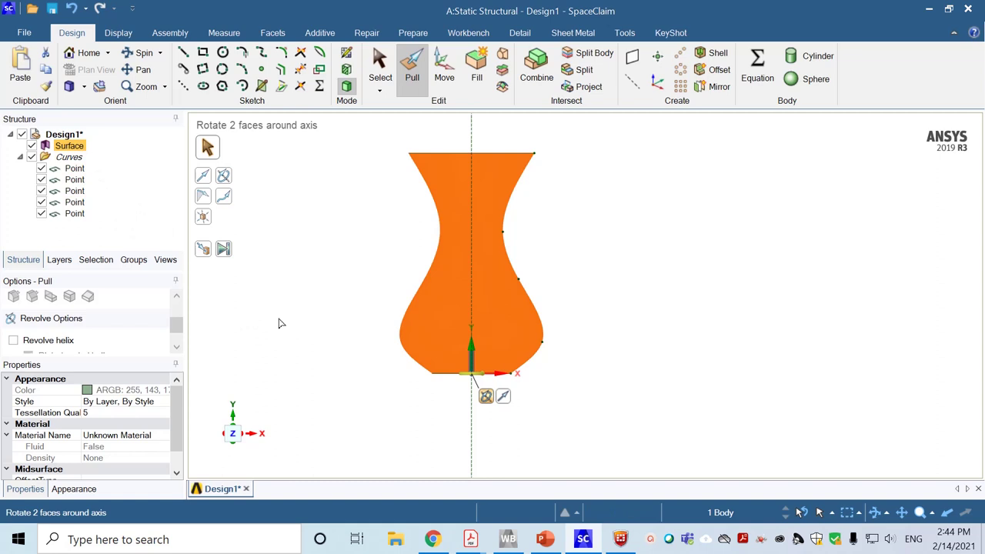
pyautogui.press('s')
pyautogui.moveTo(361, 308); pyautogui.dragTo(481, 291, button='middle')
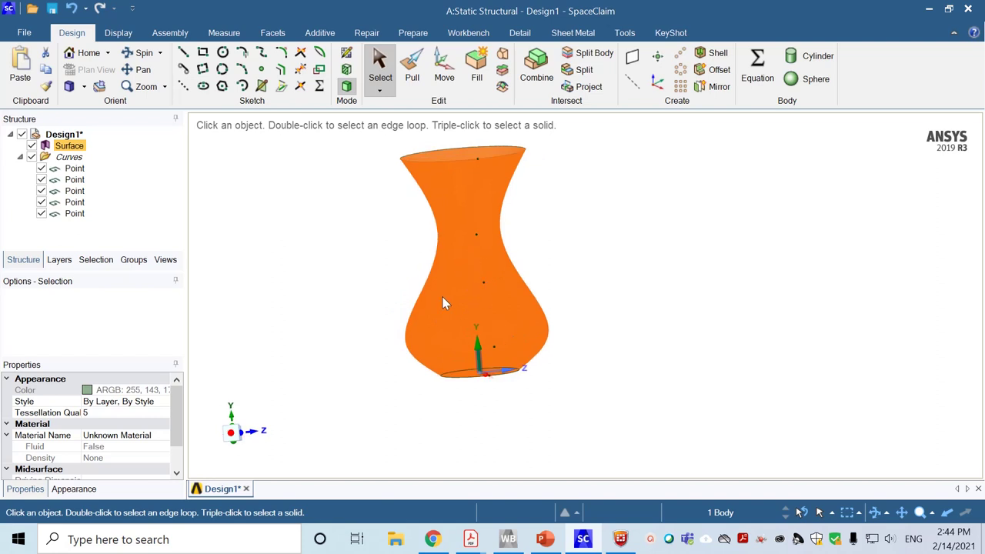
pyautogui.scroll(-1, 178, 428)
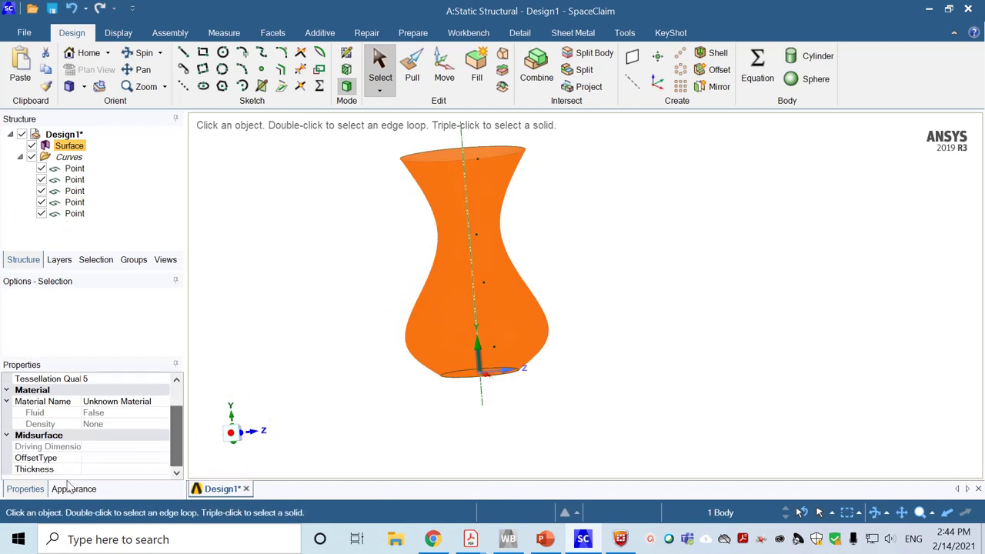
pyautogui.click(111, 468)
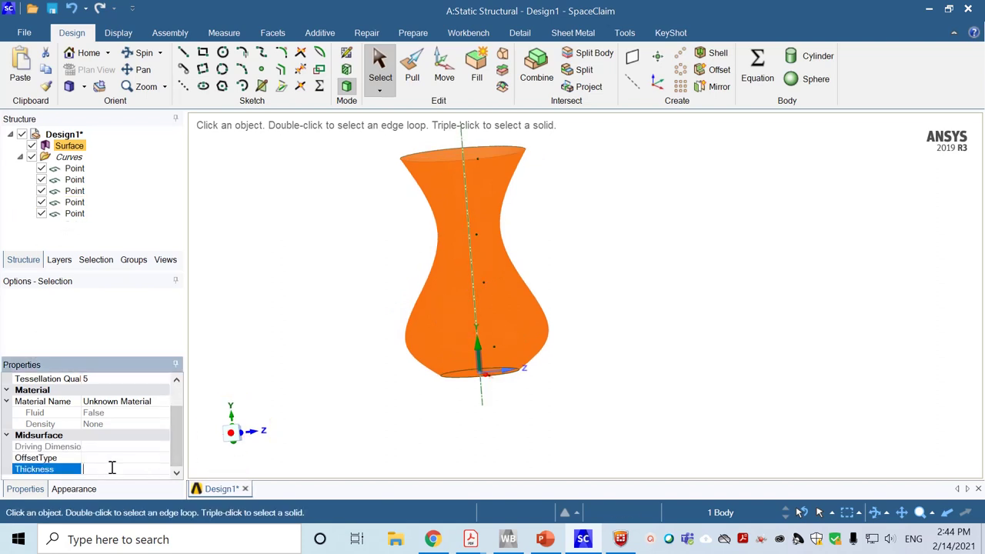
pyautogui.write('4')
pyautogui.press('Return')
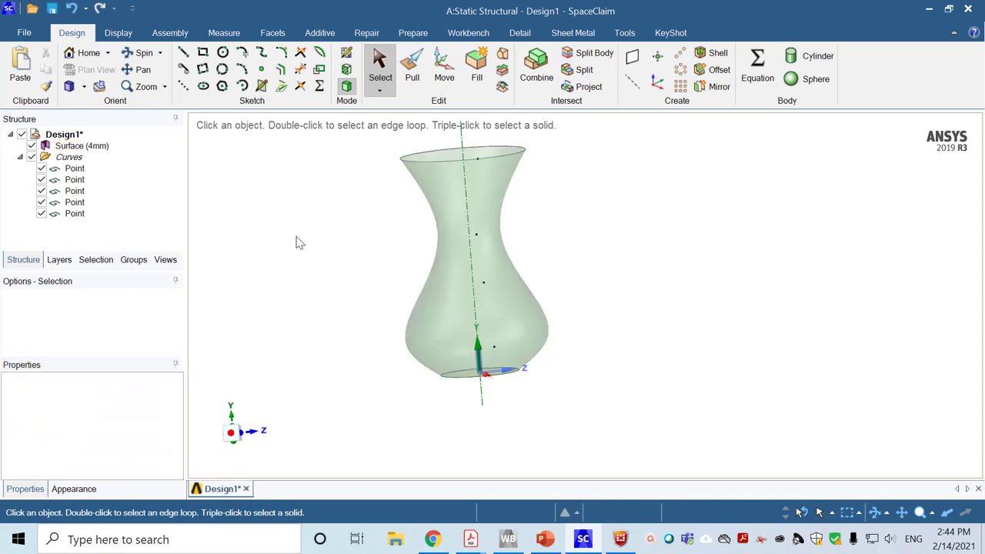
pyautogui.moveTo(404, 264)
pyautogui.mouseDown(button='middle')
pyautogui.moveTo(547, 235)
pyautogui.moveTo(535, 347)
pyautogui.moveTo(505, 229)
pyautogui.moveTo(568, 235)
pyautogui.mouseUp(button='middle')
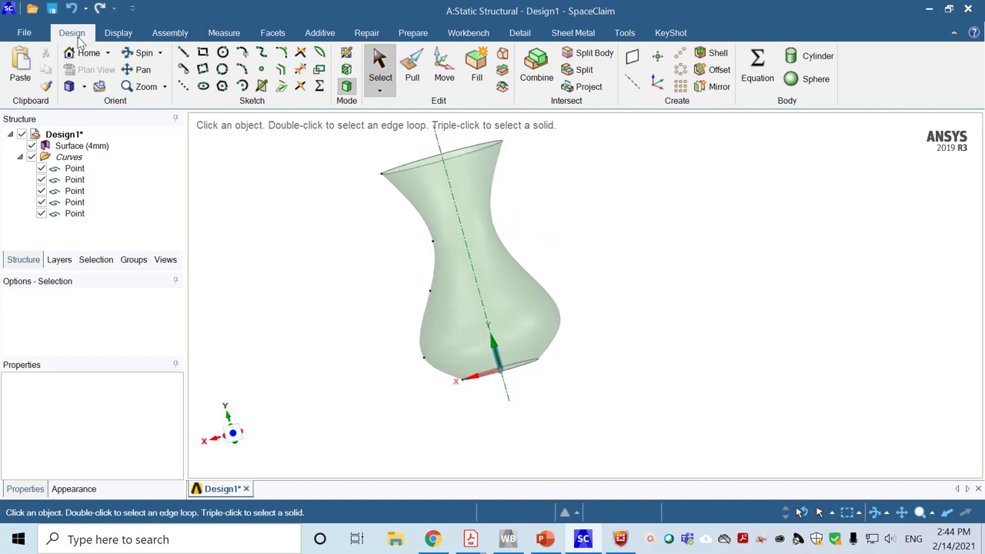
# Display the face normal of the vase face using the Measure tab's Normal tool.
pyautogui.click(223, 34)
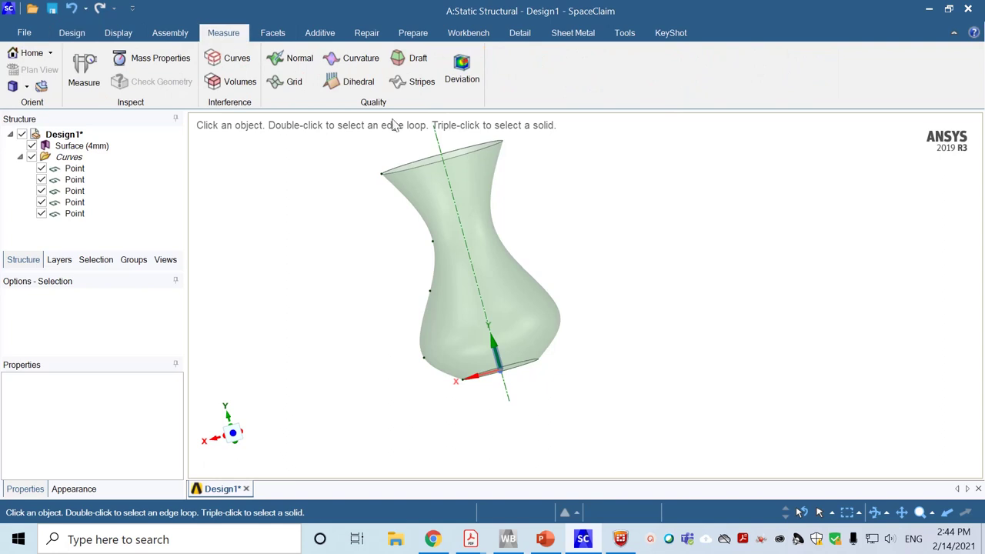
pyautogui.click(299, 60)
pyautogui.click(480, 292)
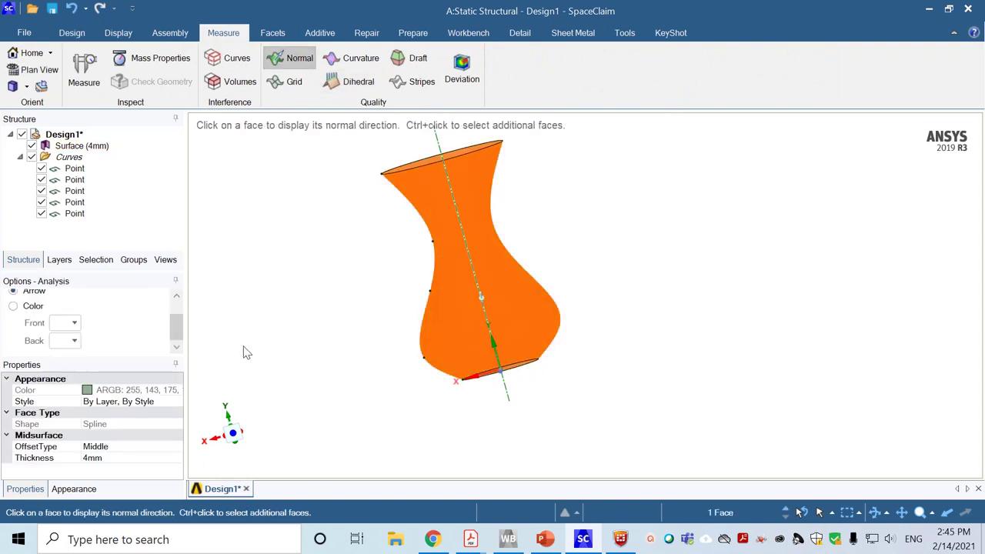
pyautogui.moveTo(614, 293); pyautogui.dragTo(428, 351, button='middle')
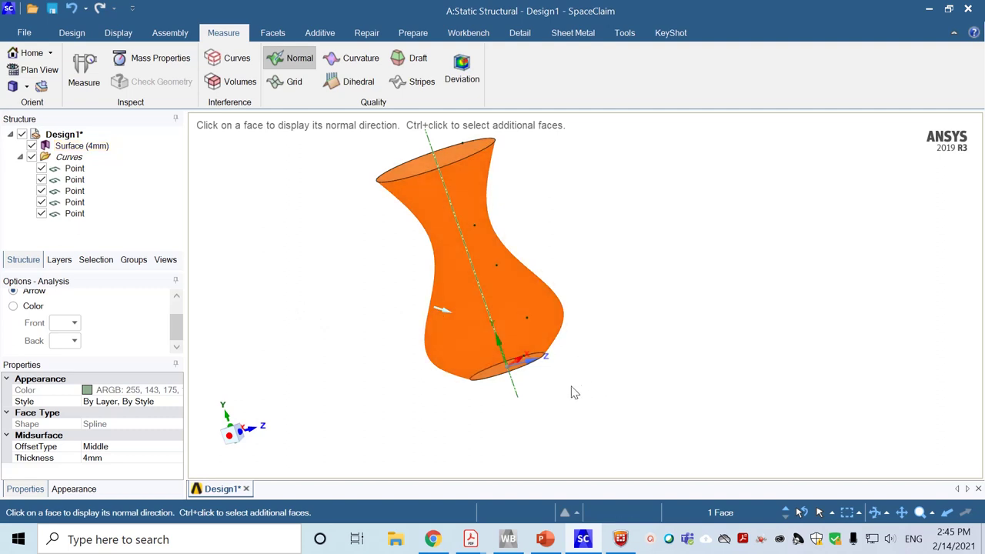
# Reverse the vase face's normal and check the flat bottom face.
pyautogui.rightClick(454, 243)
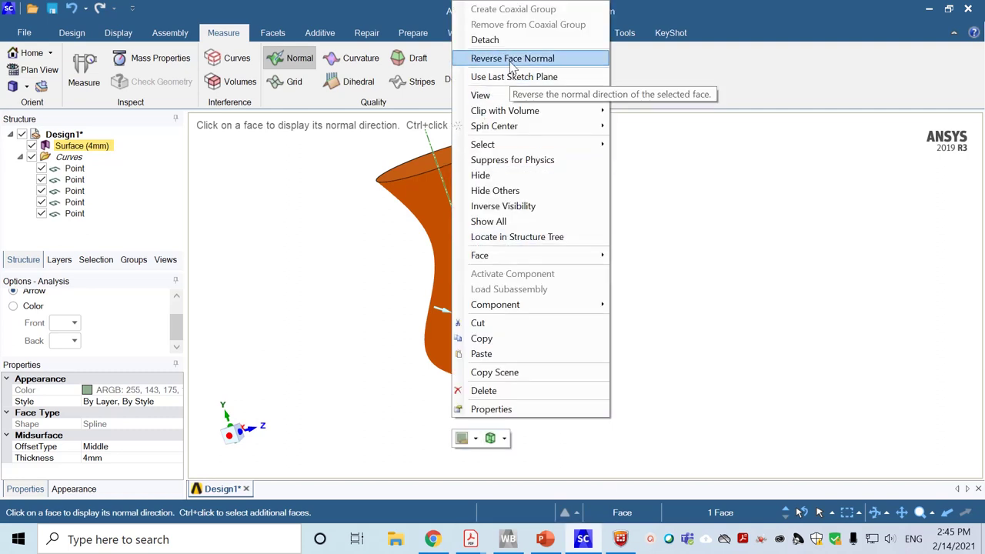
pyautogui.click(513, 58)
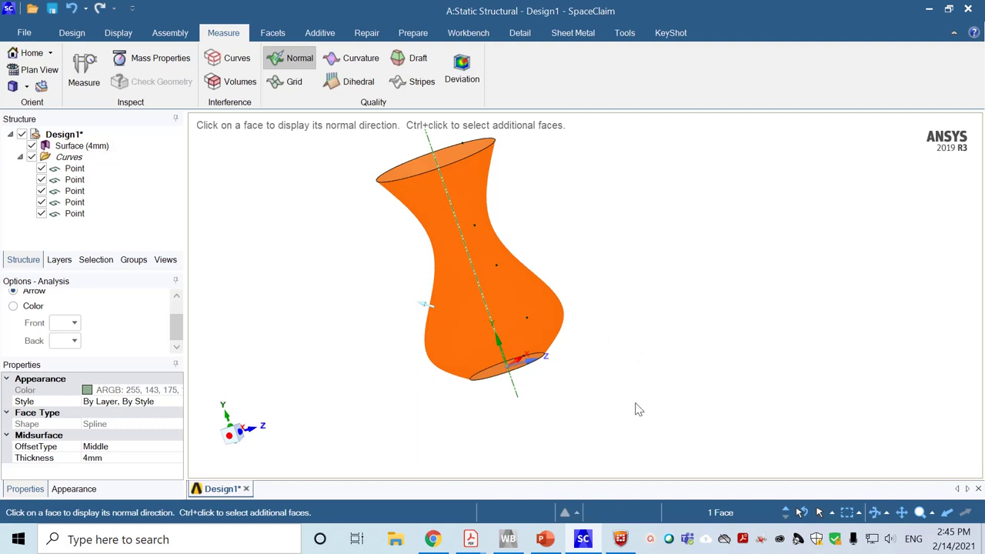
pyautogui.moveTo(606, 322); pyautogui.dragTo(562, 231, button='middle')
pyautogui.click(490, 341)
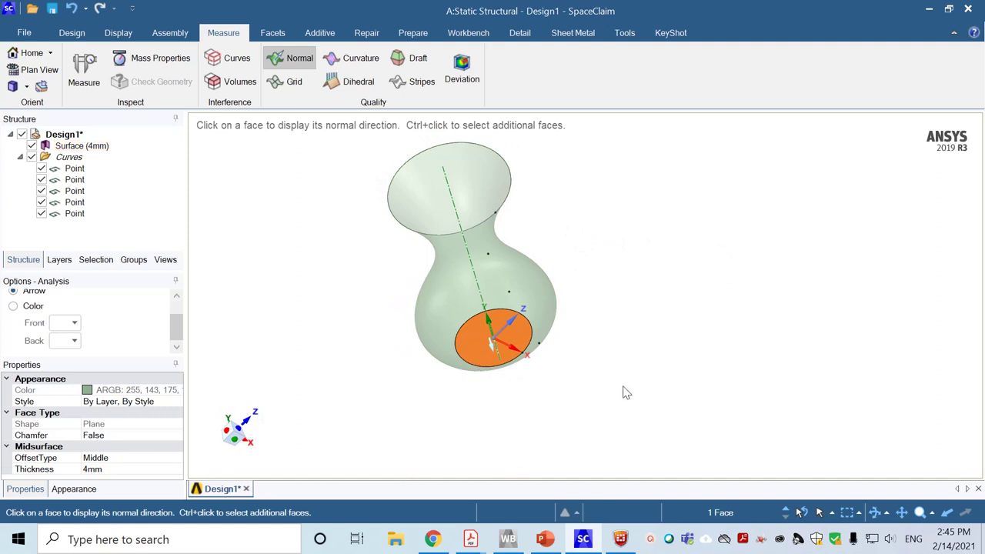
pyautogui.moveTo(622, 348); pyautogui.dragTo(559, 441, button='middle')
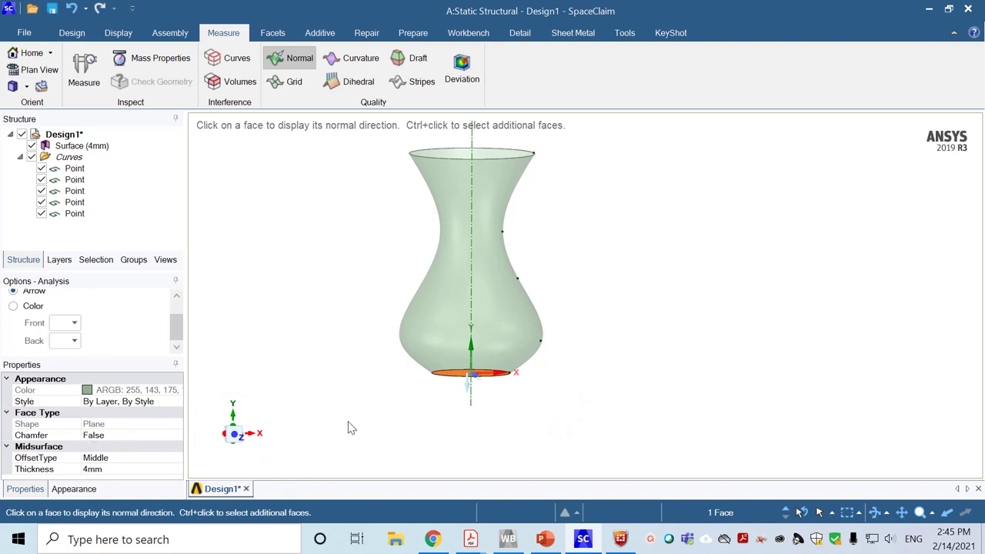
# Save the design as Design4.scdoc.
pyautogui.hotkey('ctrl', 's')
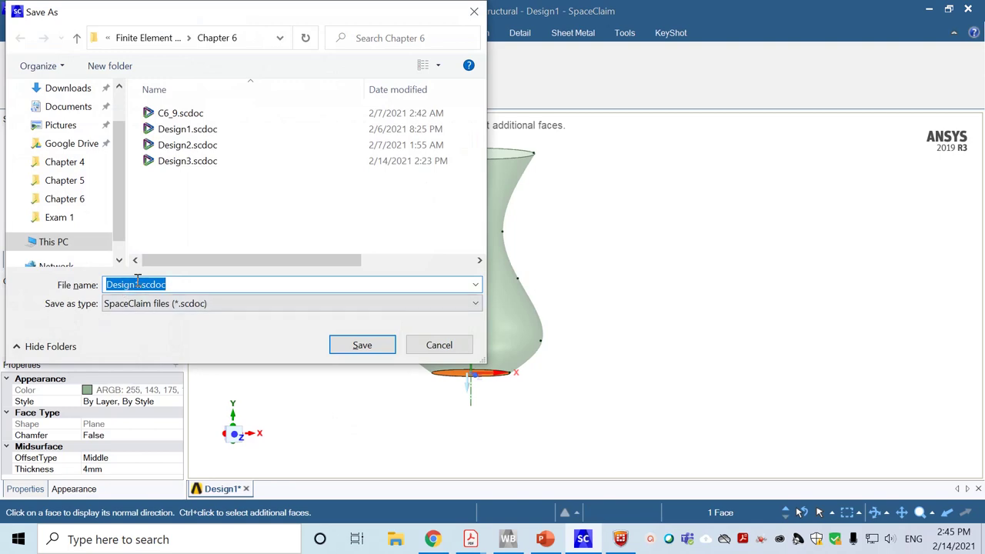
pyautogui.click(138, 284)
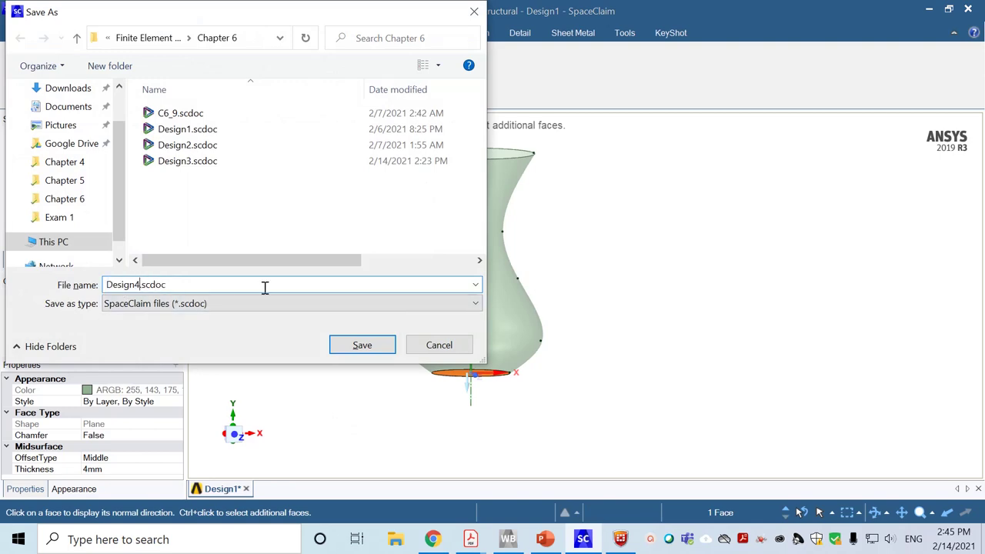
pyautogui.press('Return')
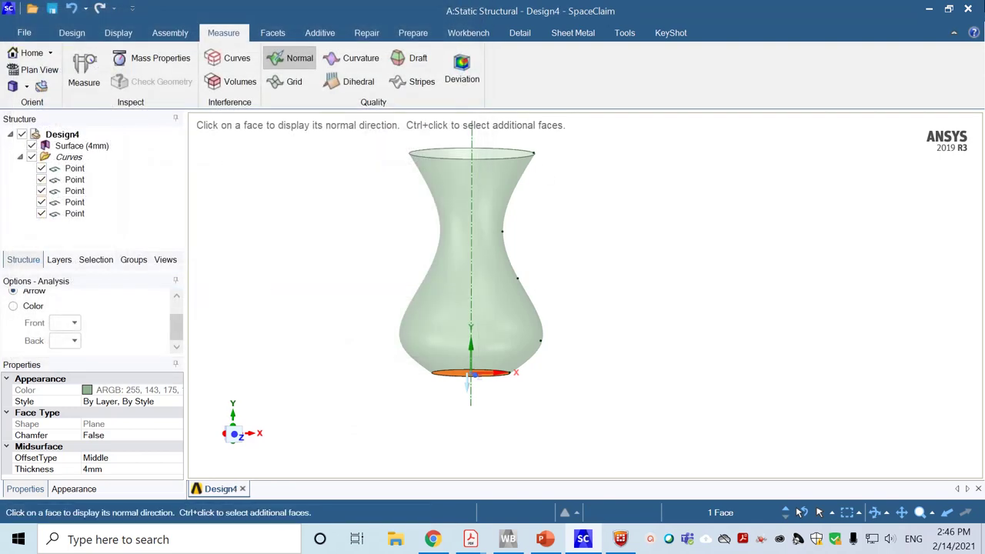
# Close SpaceClaim and open the Model in ANSYS Mechanical from Workbench.
pyautogui.click(971, 11)
pyautogui.click(508, 539)
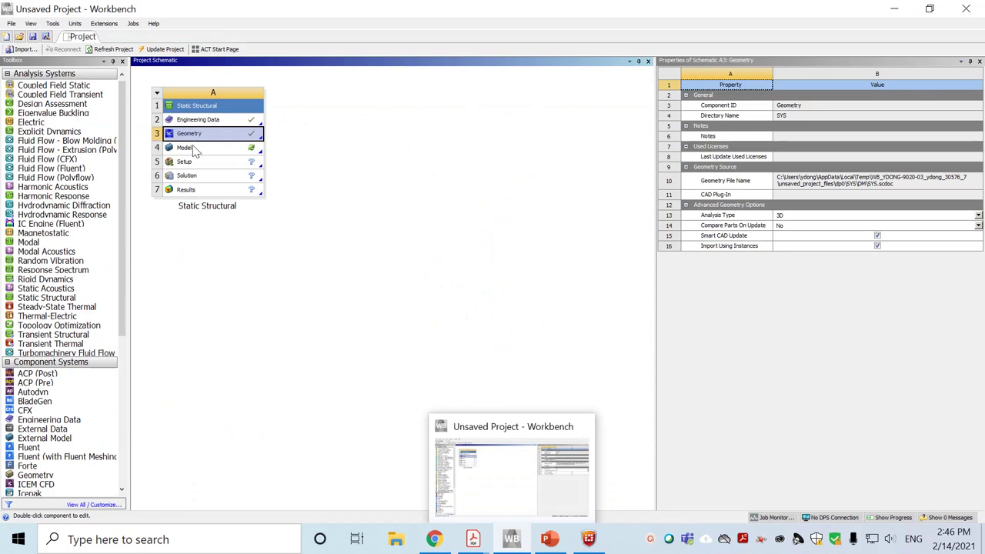
pyautogui.doubleClick(195, 149)
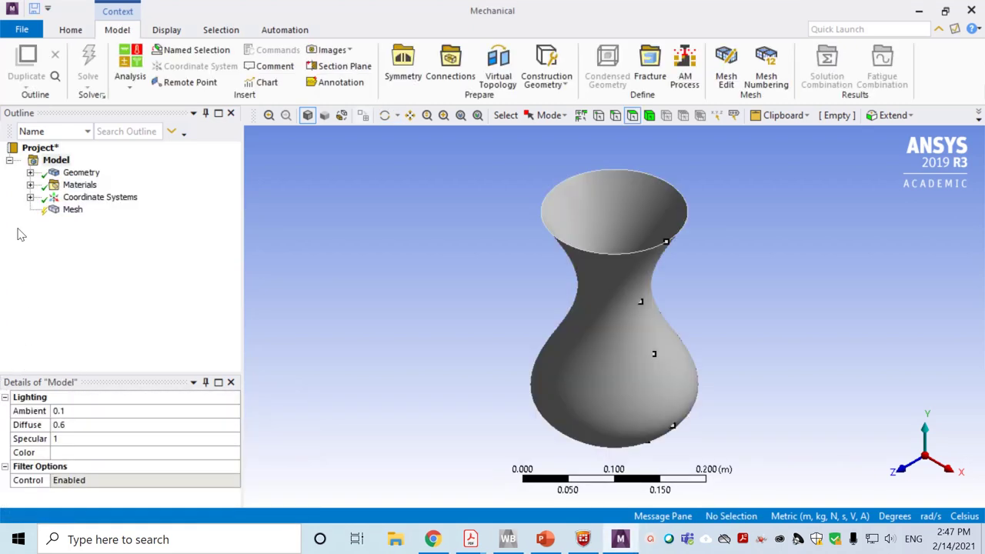
# Change the SYS\Surface body's material from Structural Steel to Glass.
pyautogui.click(30, 172)
pyautogui.click(106, 186)
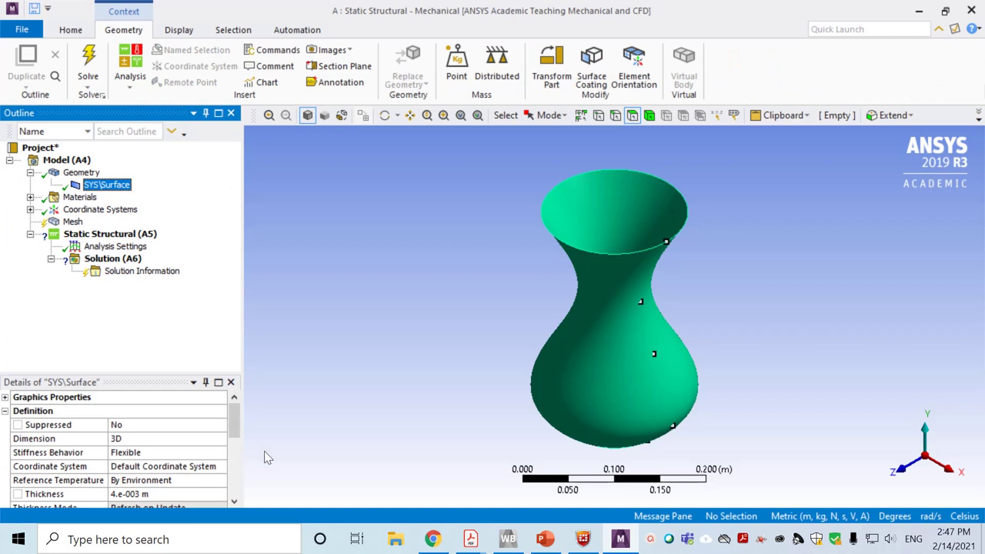
pyautogui.moveTo(235, 416); pyautogui.dragTo(238, 465)
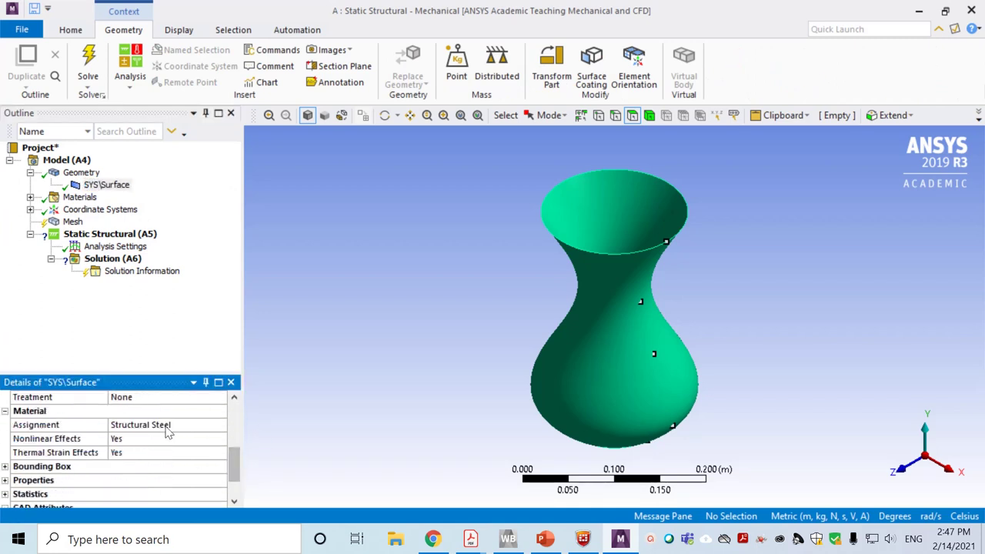
pyautogui.click(188, 427)
pyautogui.click(221, 427)
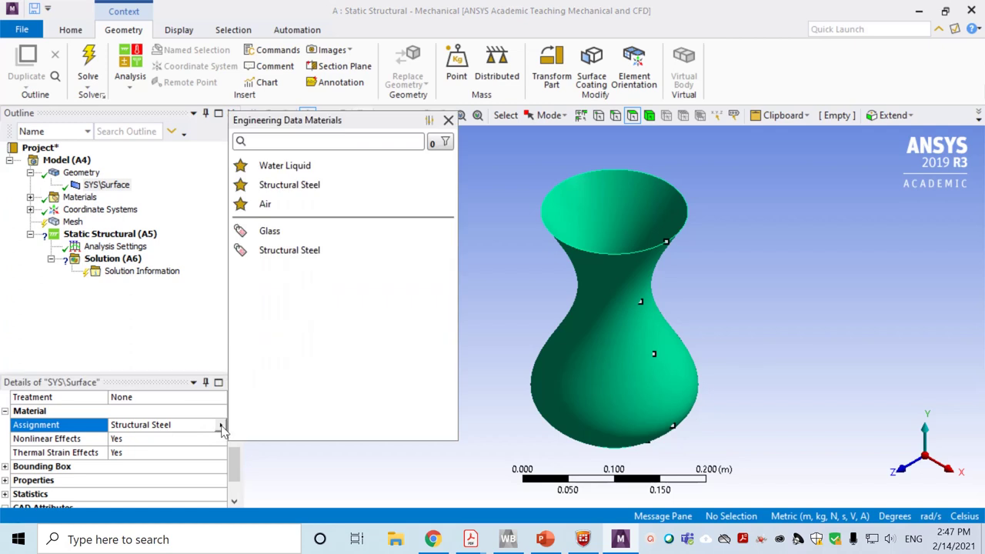
pyautogui.click(288, 232)
pyautogui.moveTo(235, 420); pyautogui.dragTo(235, 454)
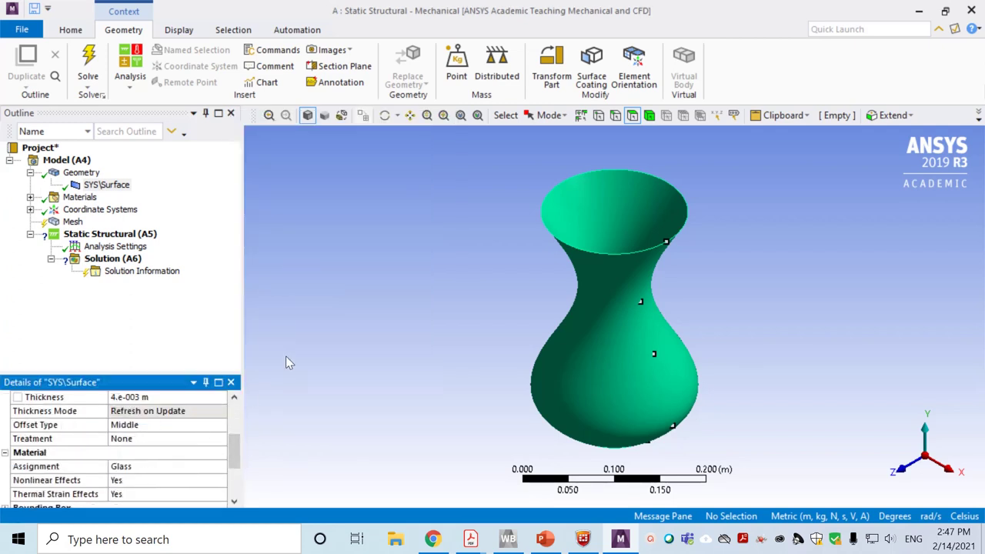
# Insert a Sizing control under Mesh.
pyautogui.click(69, 225)
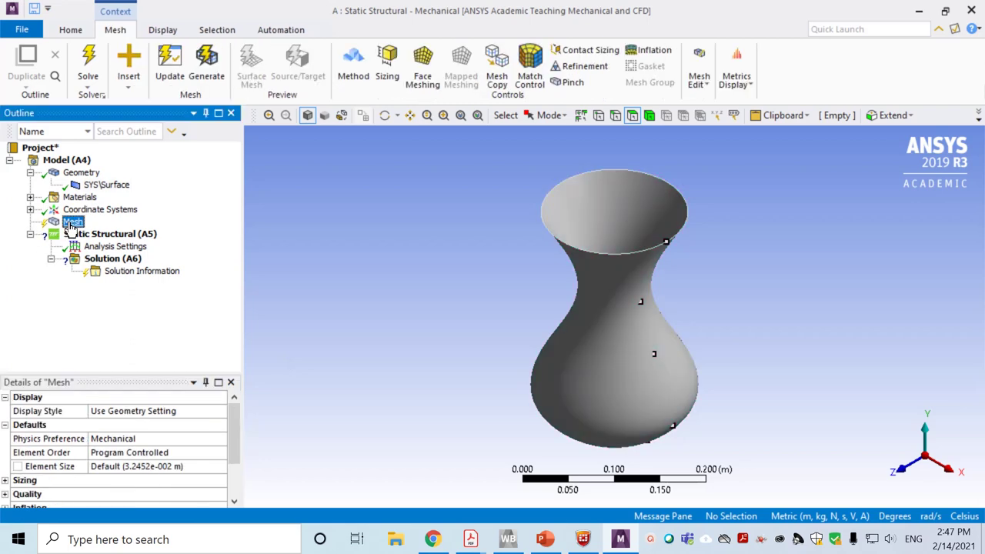
pyautogui.rightClick(70, 226)
pyautogui.moveTo(158, 232)
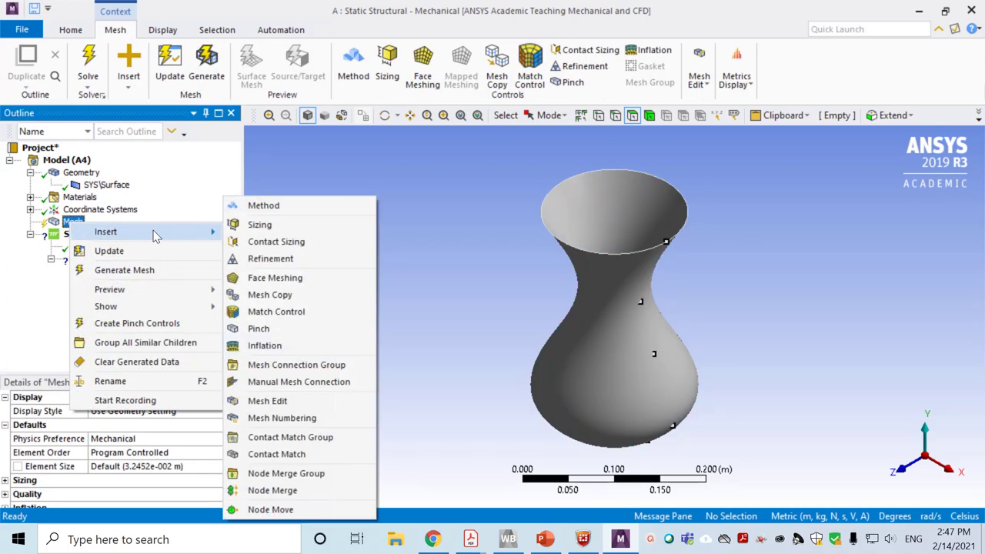
pyautogui.click(273, 223)
pyautogui.click(94, 238)
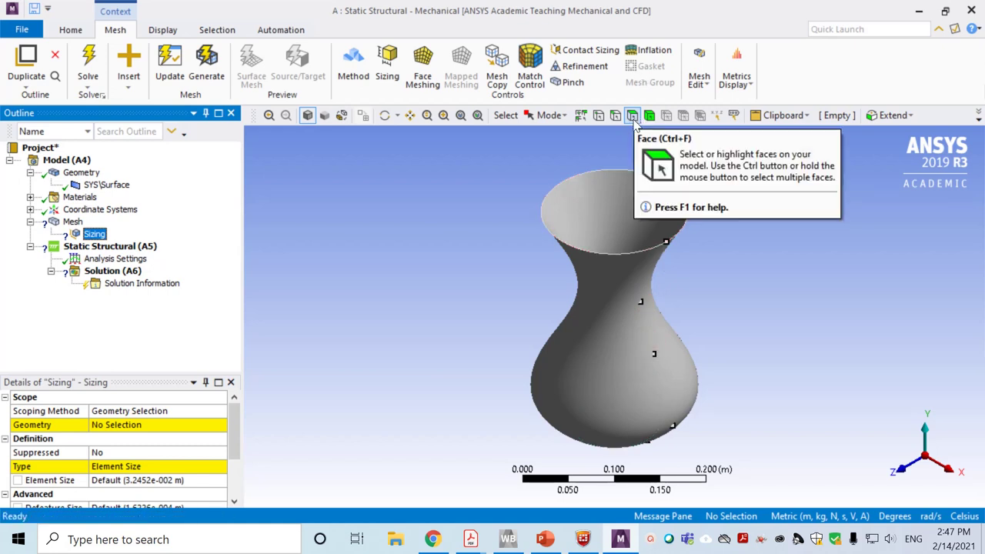
# Scope the sizing to the vase's curved and bottom faces with a 0.005 m element size.
pyautogui.click(636, 345)
pyautogui.moveTo(755, 399); pyautogui.dragTo(755, 269, button='middle')
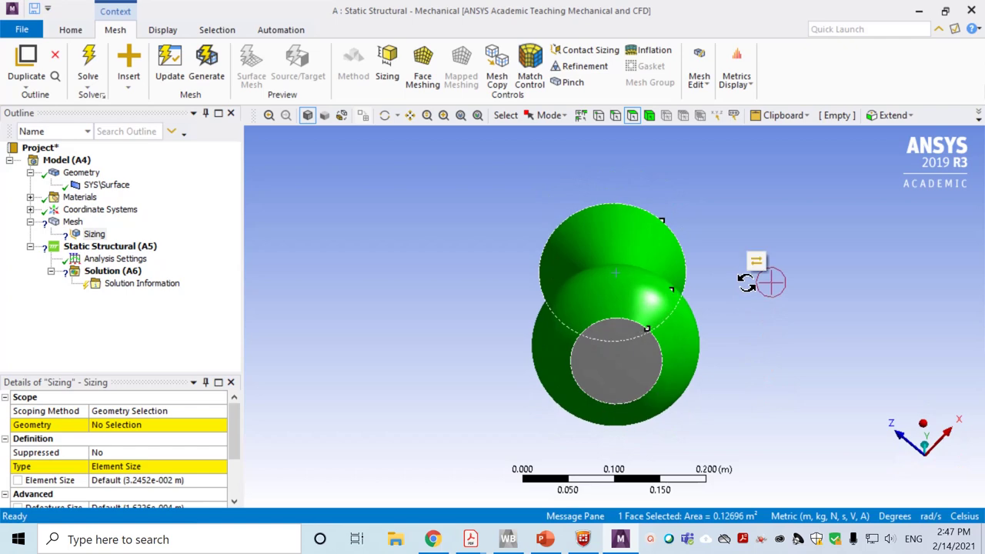
pyautogui.keyDown('ctrl'); pyautogui.click(623, 376); pyautogui.keyUp('ctrl')
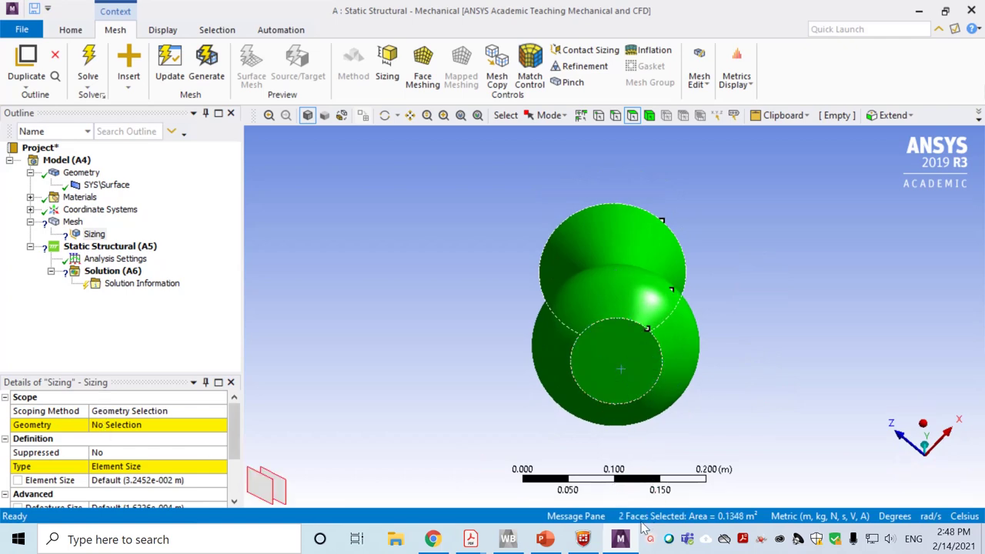
pyautogui.click(124, 428)
pyautogui.click(121, 426)
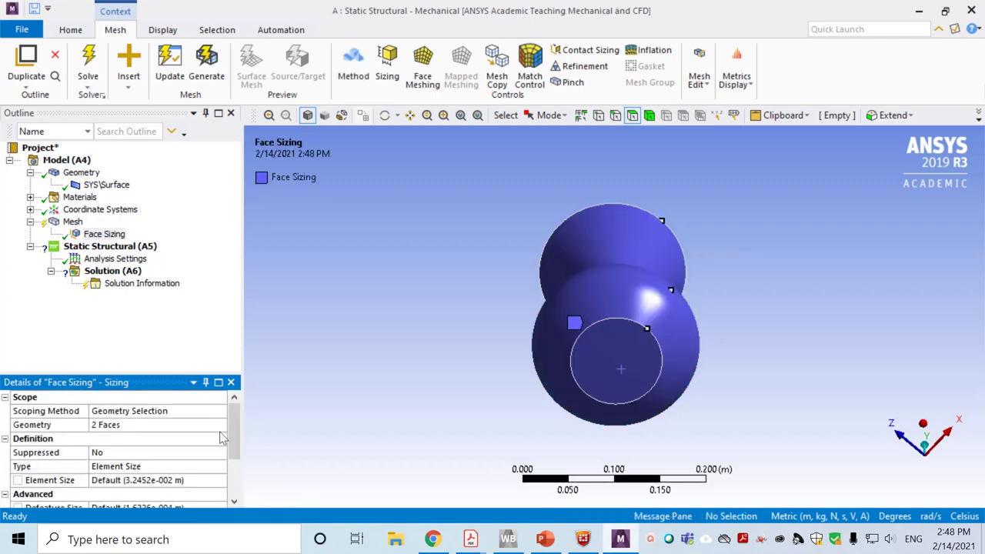
pyautogui.moveTo(228, 441)
pyautogui.mouseDown()
pyautogui.moveTo(237, 471)
pyautogui.moveTo(242, 448)
pyautogui.mouseUp()
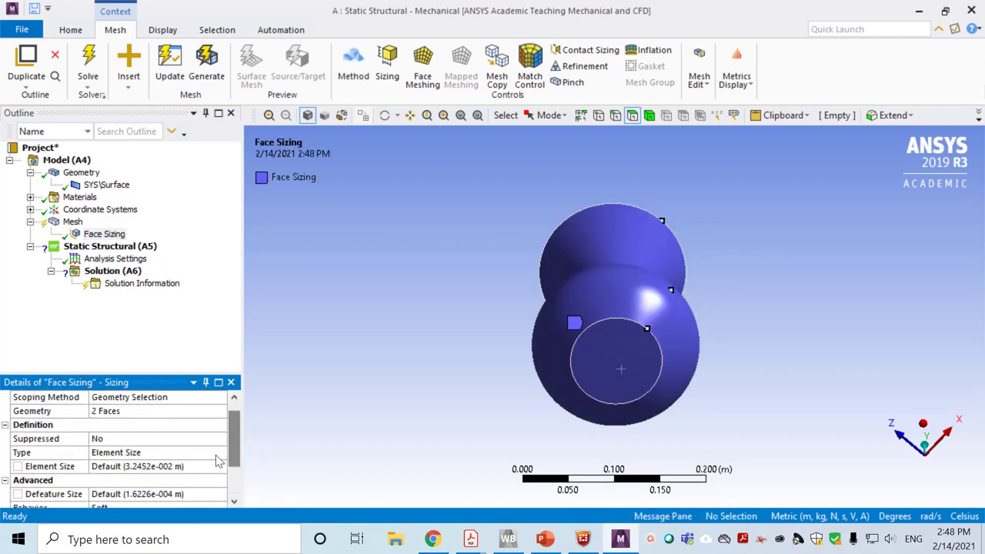
pyautogui.click(180, 468)
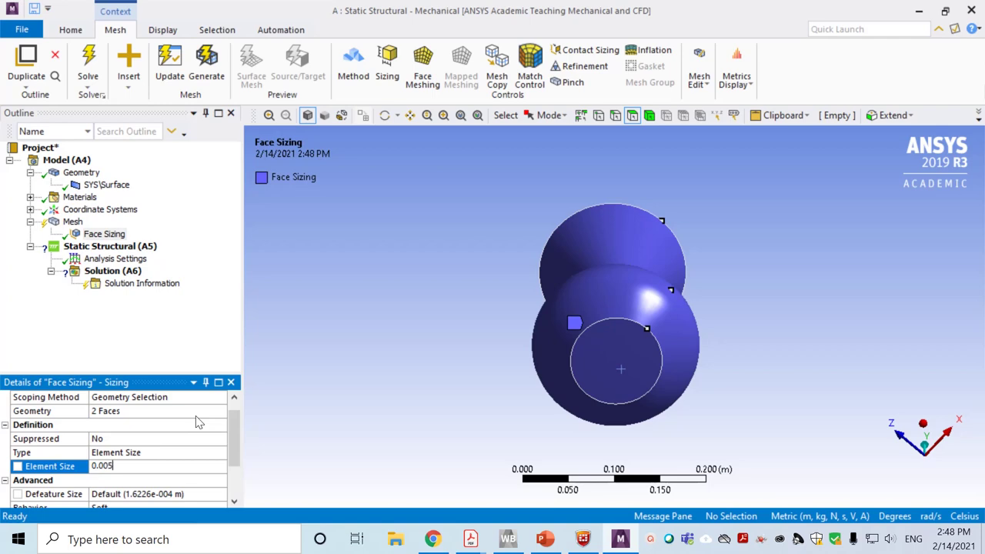
pyautogui.press('Return')
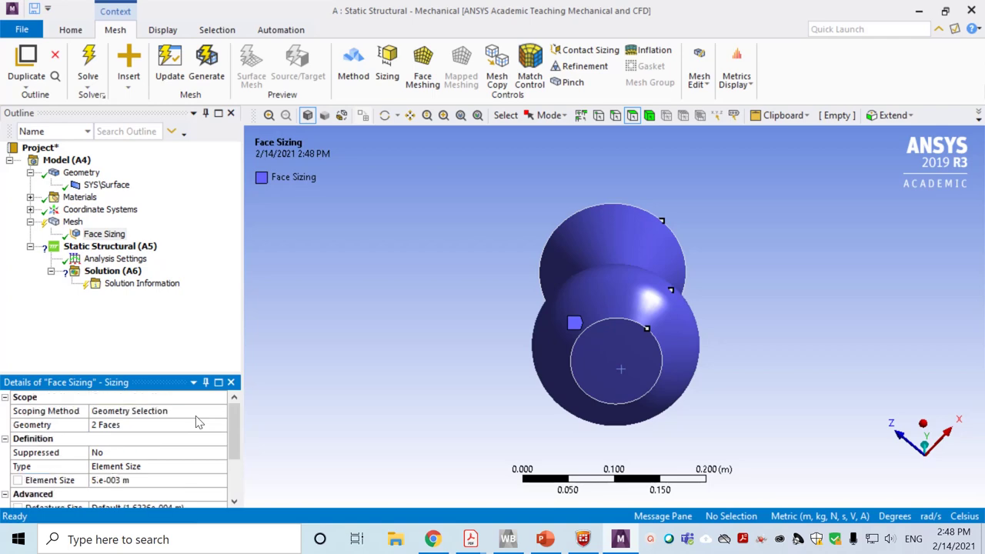
# Generate the quad-dominant mesh on the vase and view it from the side.
pyautogui.rightClick(76, 222)
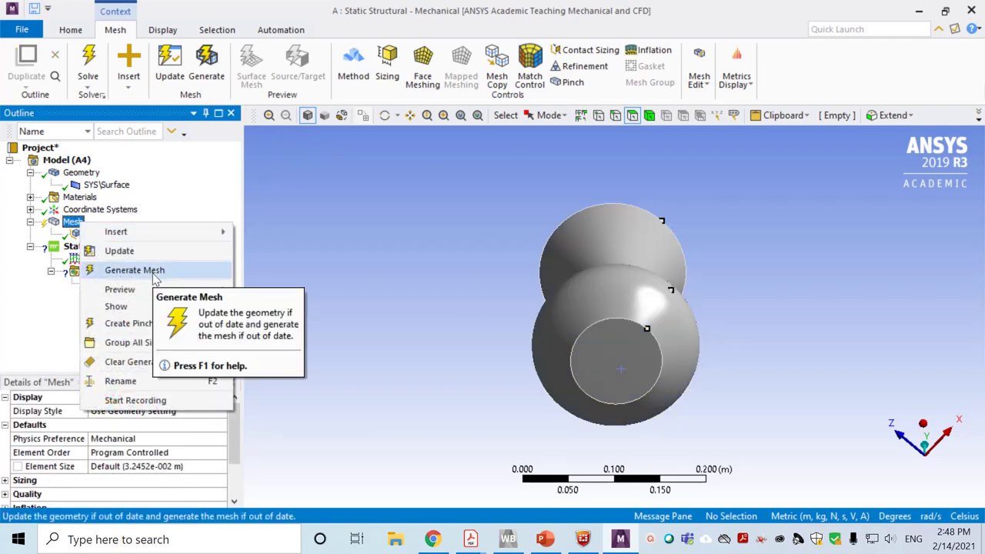
pyautogui.click(154, 274)
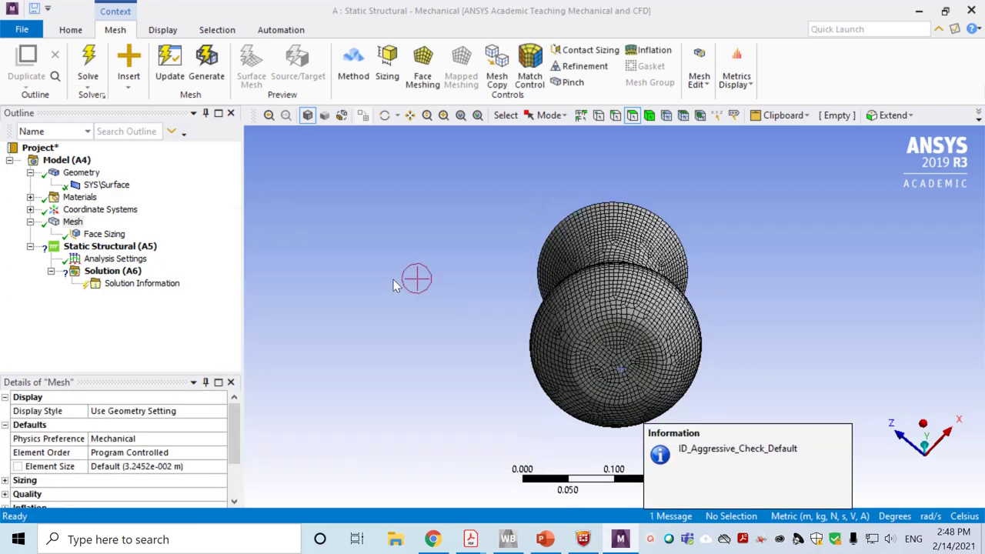
pyautogui.moveTo(506, 276); pyautogui.dragTo(627, 291, button='middle')
# Insert a Fixed Support under Static Structural on the vase's flat circular base face.
pyautogui.rightClick(116, 247)
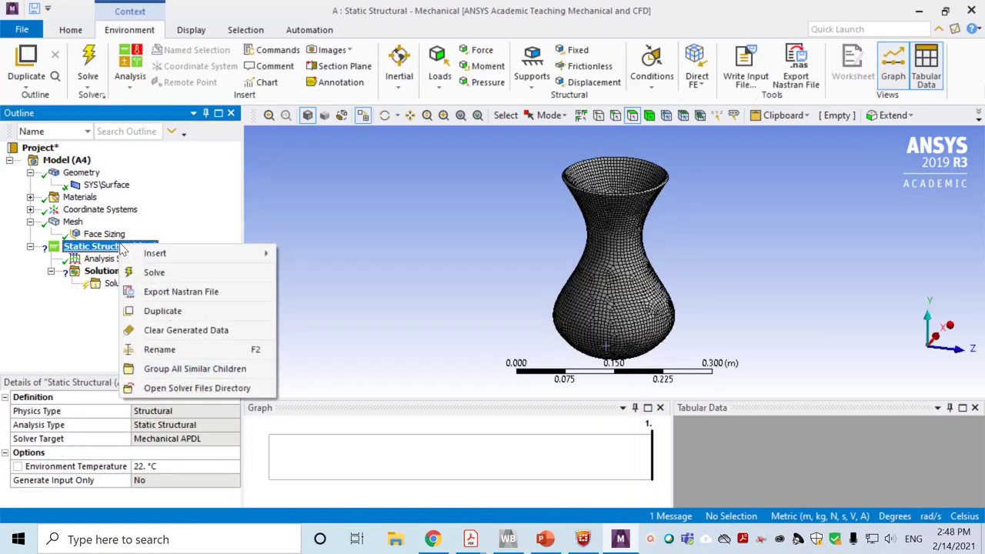
pyautogui.moveTo(188, 260)
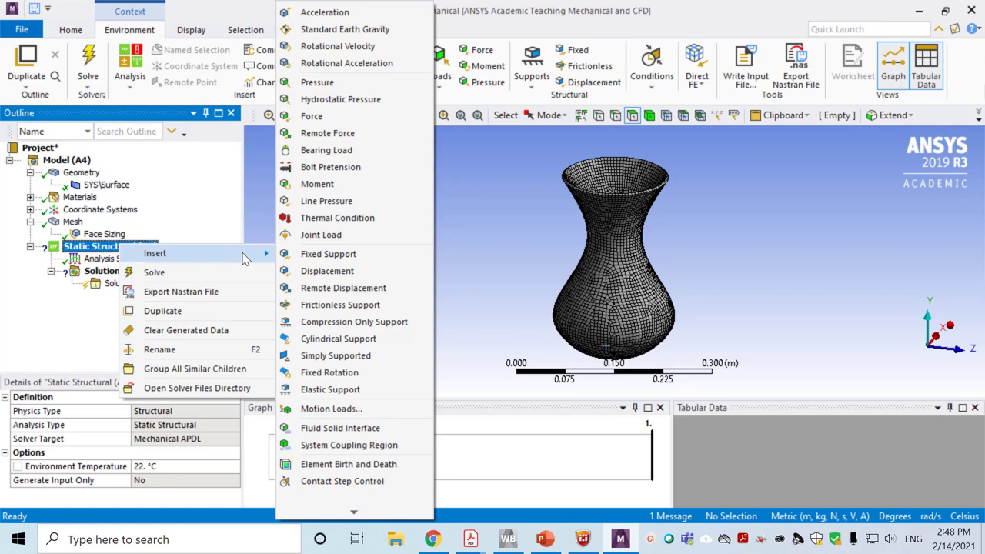
pyautogui.click(353, 256)
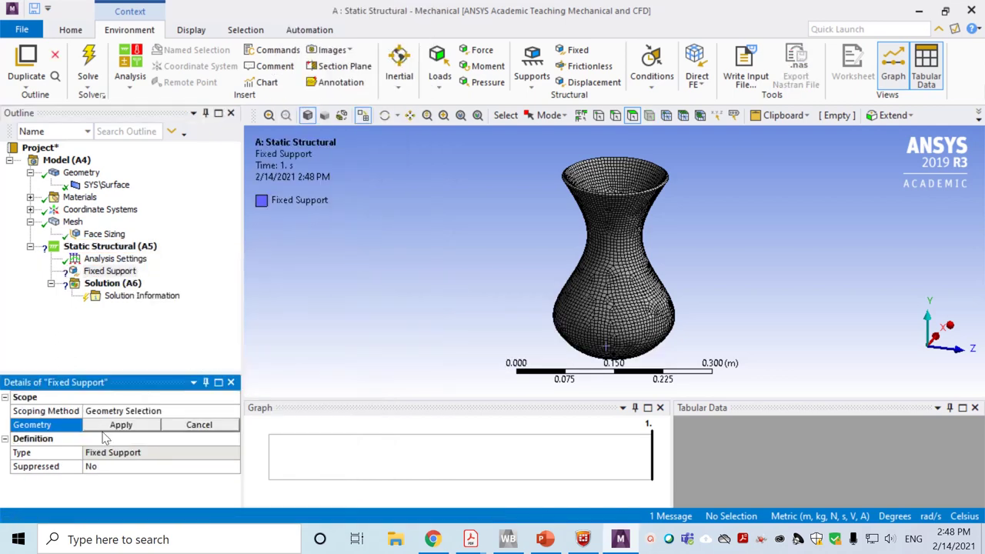
pyautogui.moveTo(573, 326); pyautogui.dragTo(495, 208, button='middle')
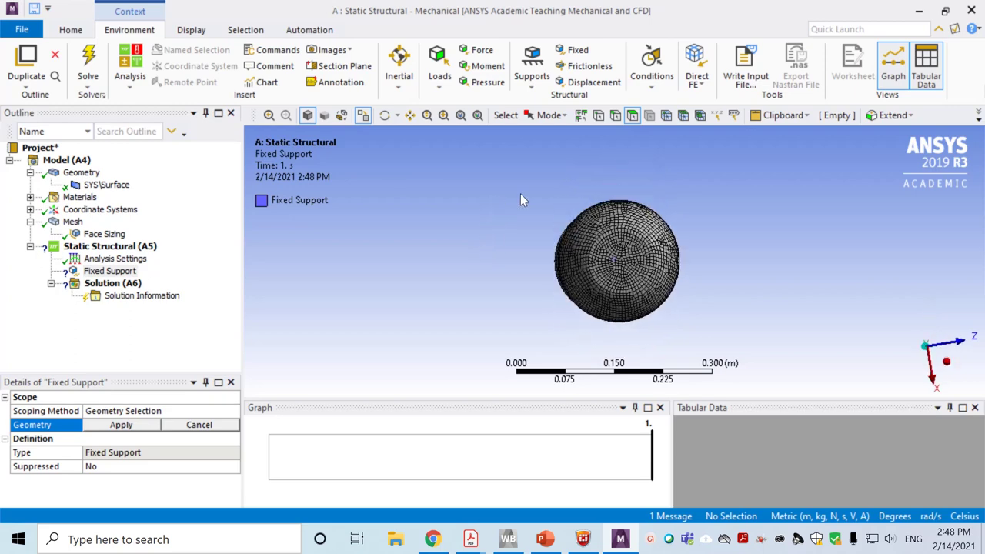
pyautogui.click(635, 116)
pyautogui.click(609, 245)
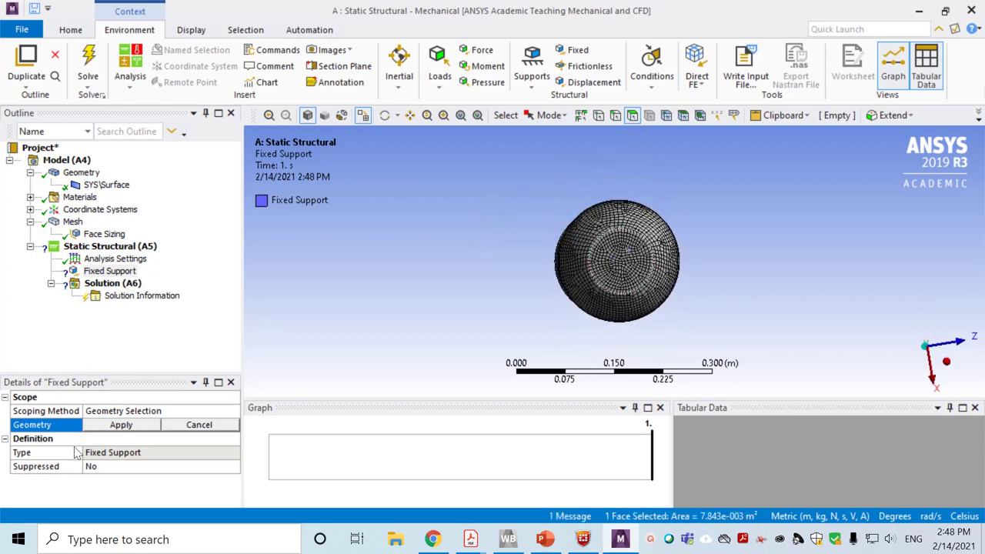
pyautogui.click(111, 429)
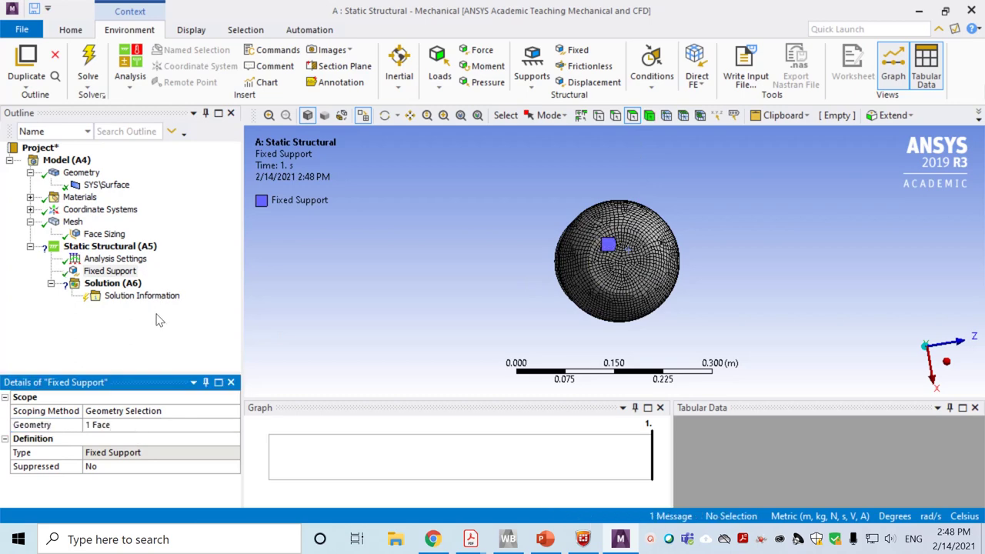
pyautogui.click(116, 246)
# Insert a Hydrostatic Pressure load scoped to the vase's curved side and bottom faces.
pyautogui.rightClick(125, 246)
pyautogui.moveTo(181, 259)
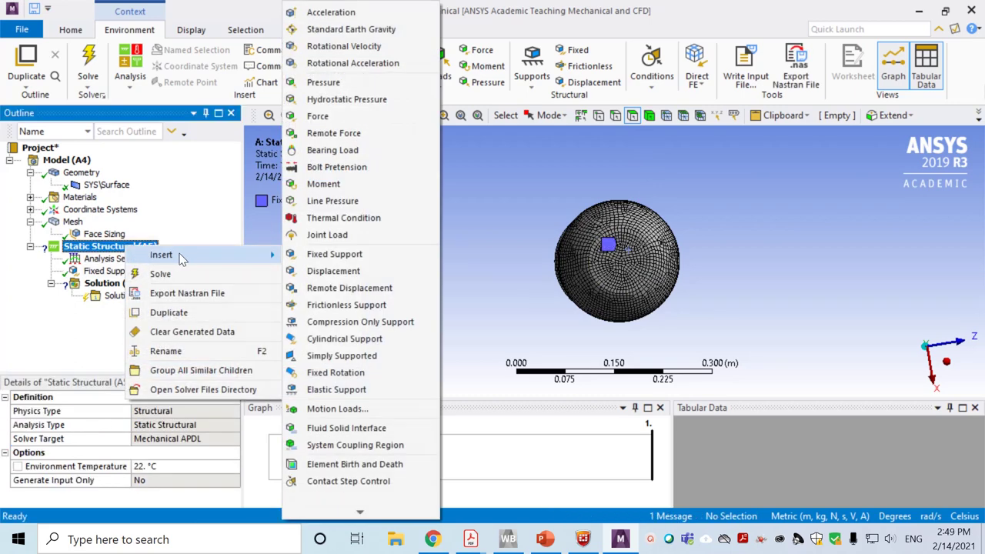
pyautogui.click(375, 100)
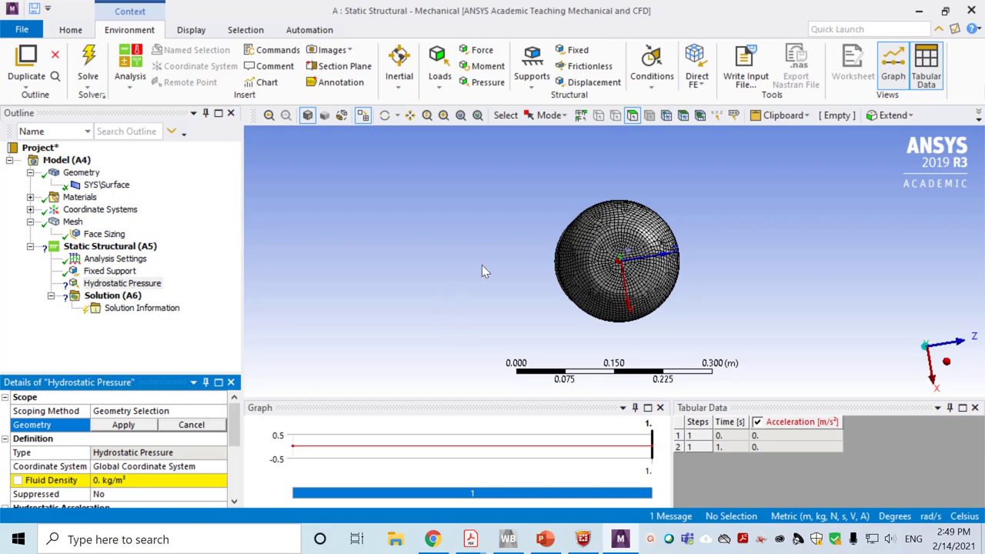
pyautogui.moveTo(527, 224); pyautogui.dragTo(531, 288, button='middle')
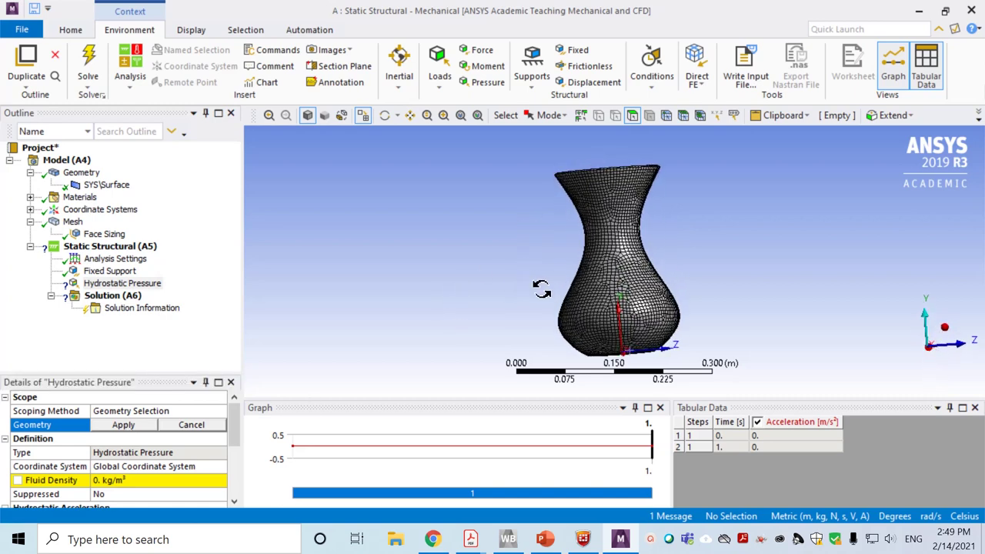
pyautogui.click(617, 285)
pyautogui.keyDown('ctrl'); pyautogui.moveTo(509, 309); pyautogui.dragTo(510, 226, button='middle'); pyautogui.keyUp('ctrl')
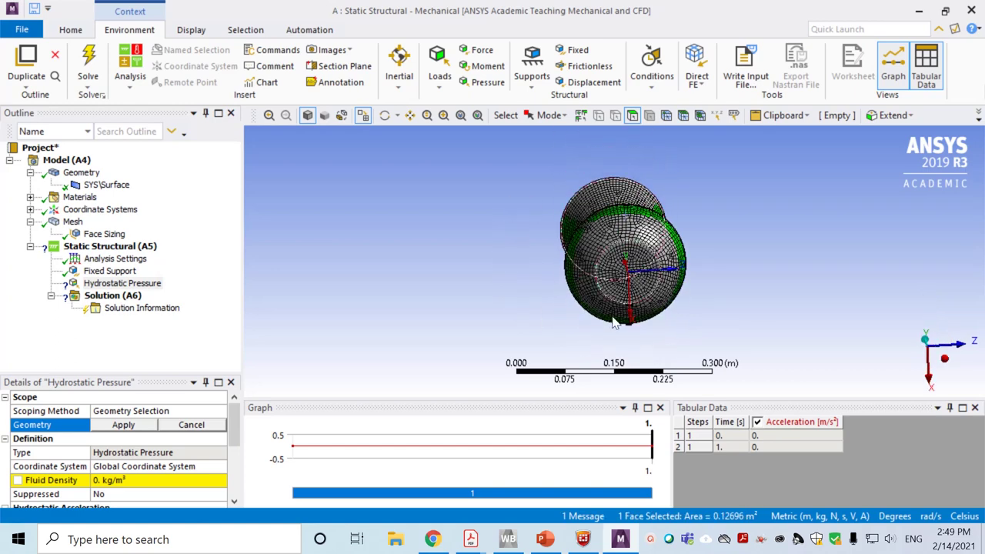
pyautogui.keyDown('ctrl'); pyautogui.click(622, 294); pyautogui.keyUp('ctrl')
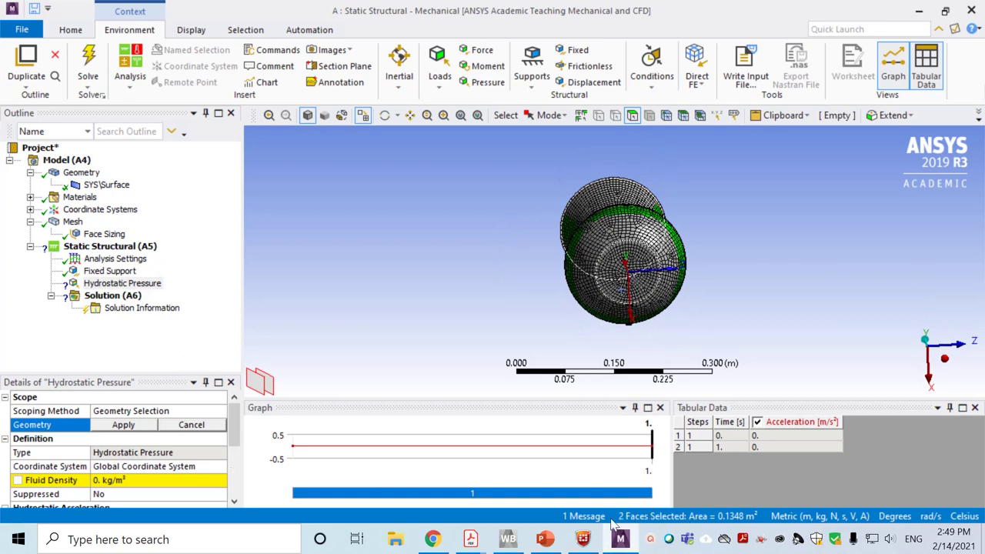
pyautogui.click(124, 425)
pyautogui.moveTo(234, 425); pyautogui.dragTo(237, 428)
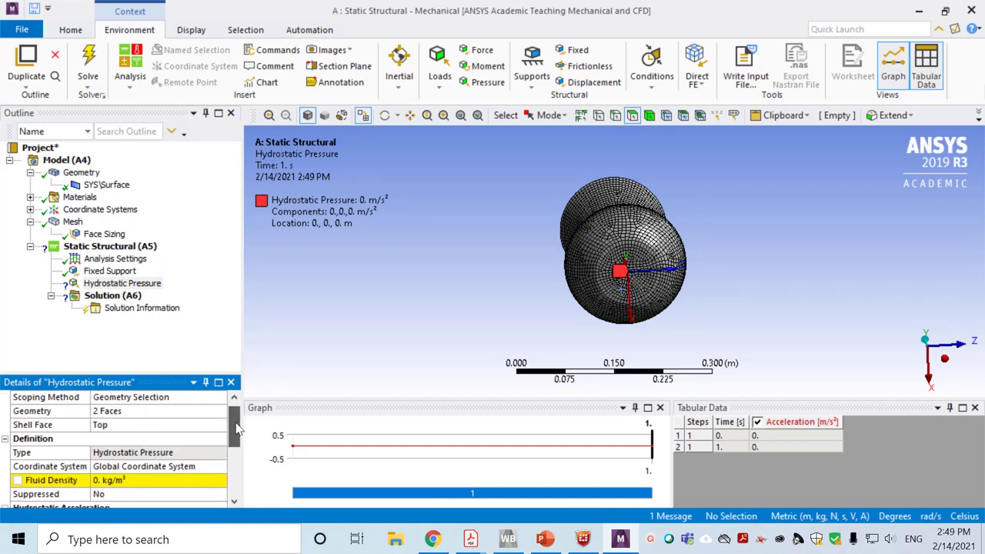
# Set the hydrostatic pressure's Shell Face to Bottom and its Fluid Density to 1000 kg/m³.
pyautogui.click(189, 428)
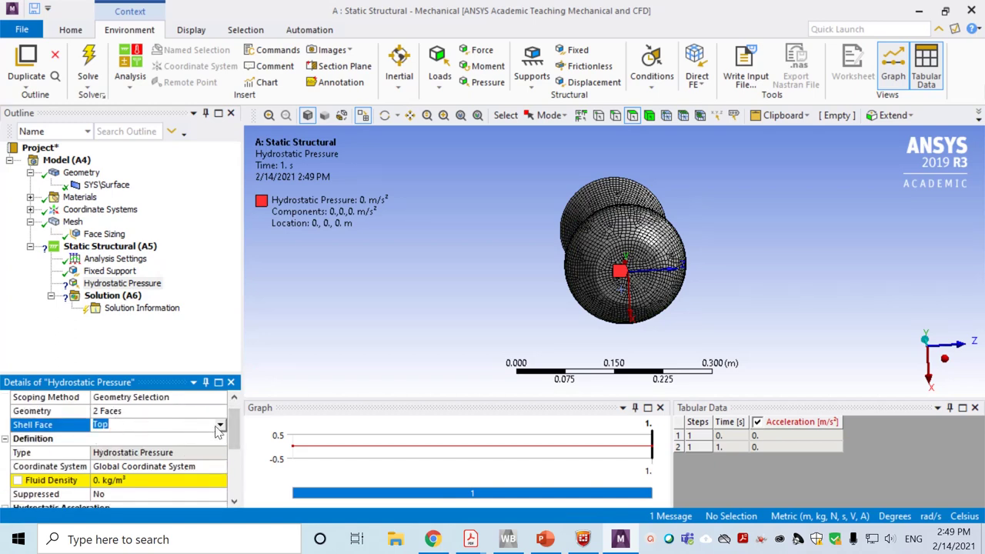
pyautogui.click(220, 426)
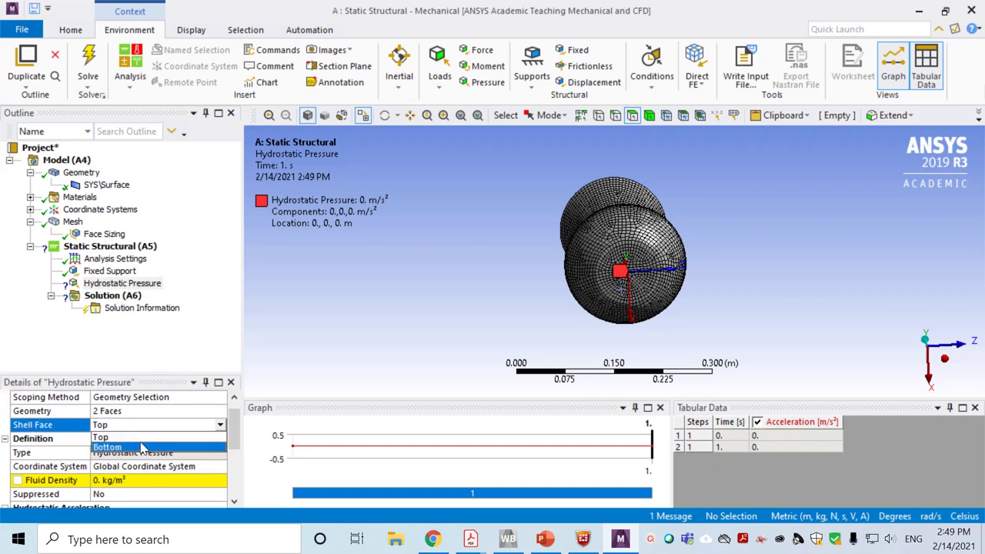
pyautogui.click(142, 448)
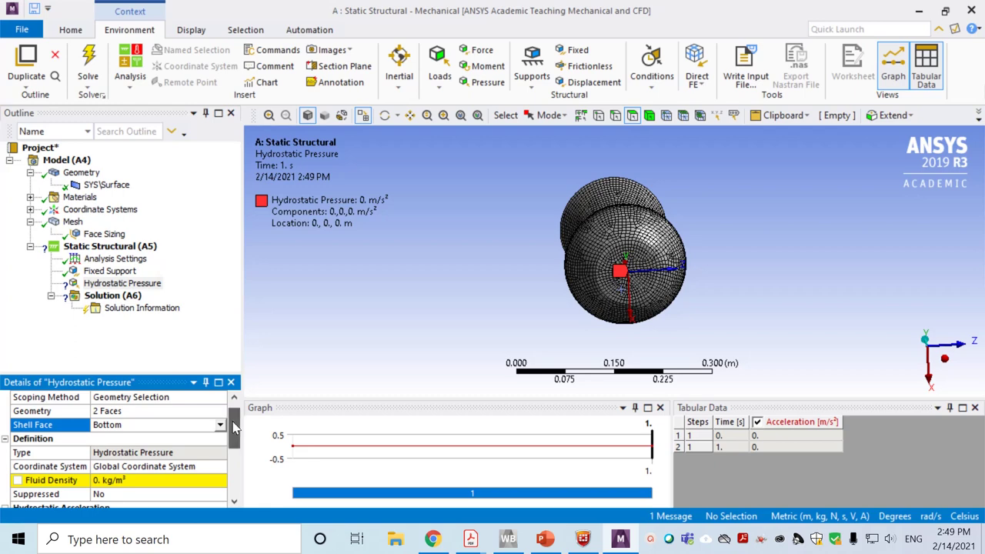
pyautogui.moveTo(232, 421); pyautogui.dragTo(233, 444)
pyautogui.click(168, 426)
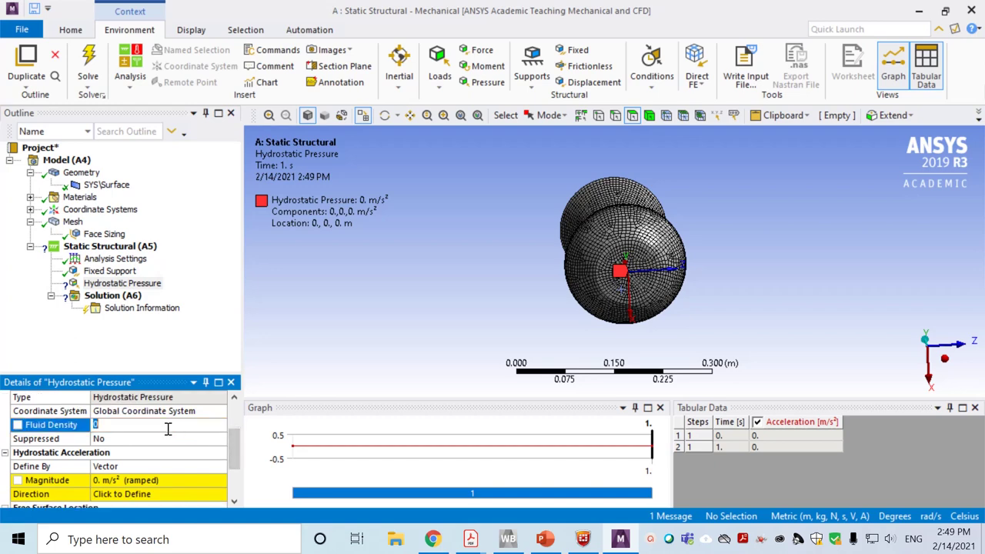
pyautogui.write('1000. kg/m³')
pyautogui.scroll(-2, 234, 448)
# Define the hydrostatic acceleration by Components with a Y component of 9.8 m/s².
pyautogui.click(184, 438)
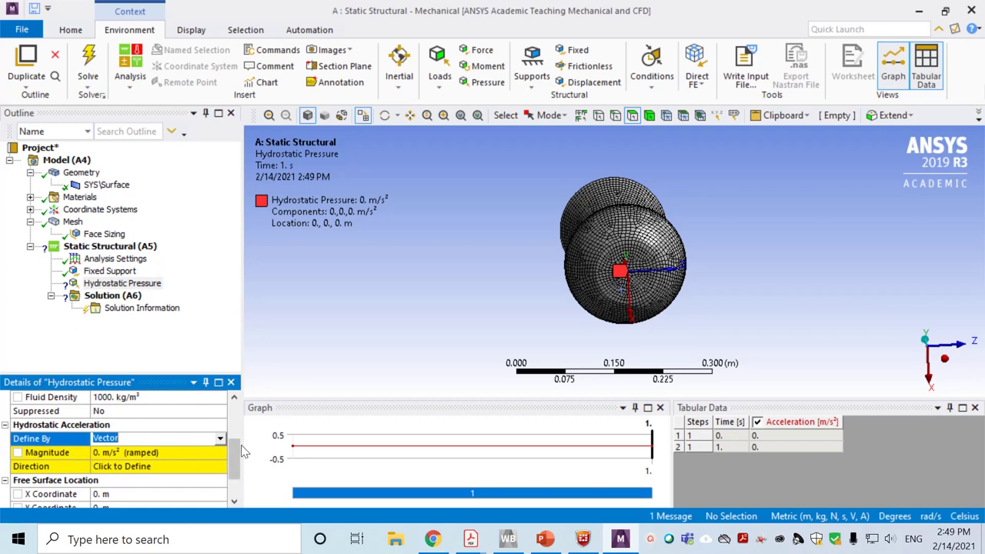
pyautogui.click(220, 440)
pyautogui.click(164, 460)
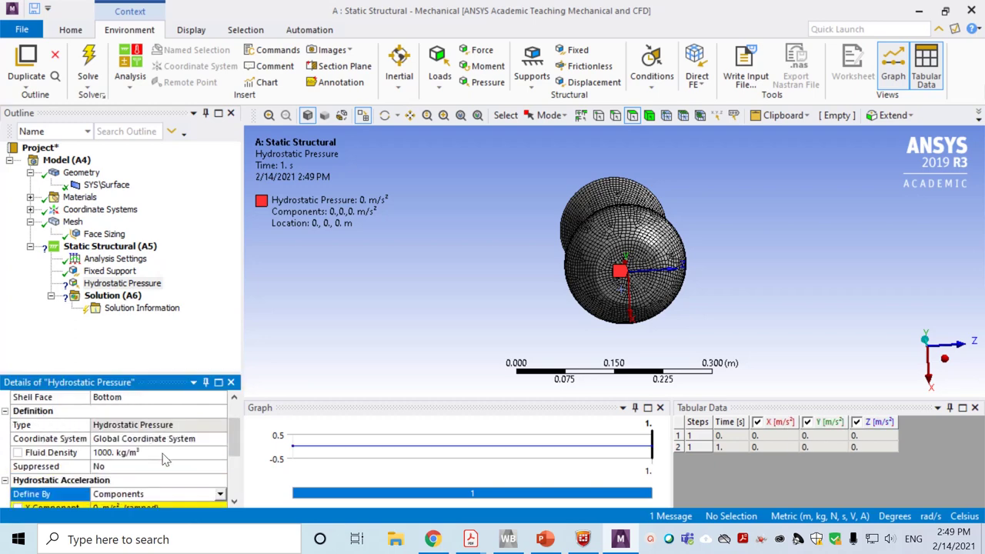
pyautogui.moveTo(231, 443); pyautogui.dragTo(236, 472)
pyautogui.scroll(1, 235, 473)
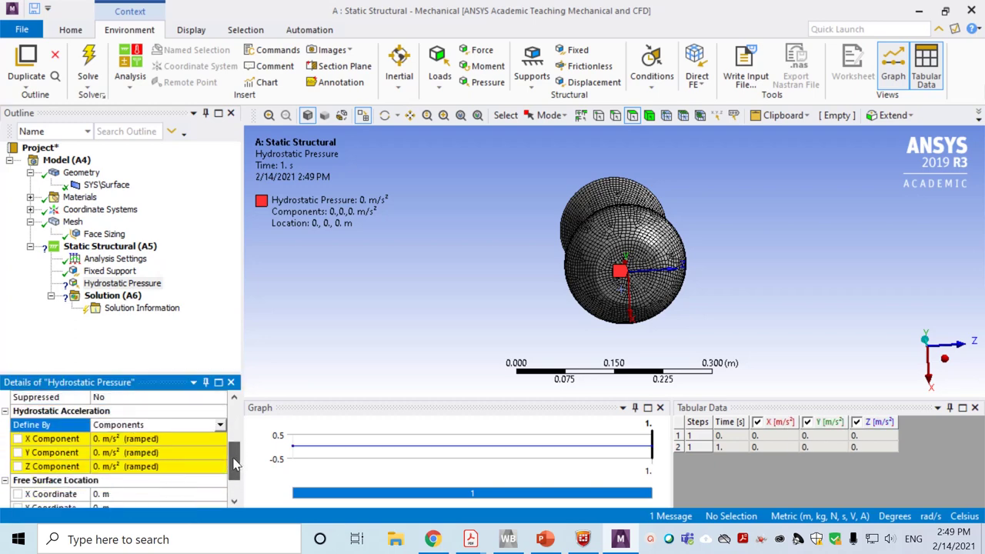
pyautogui.click(182, 453)
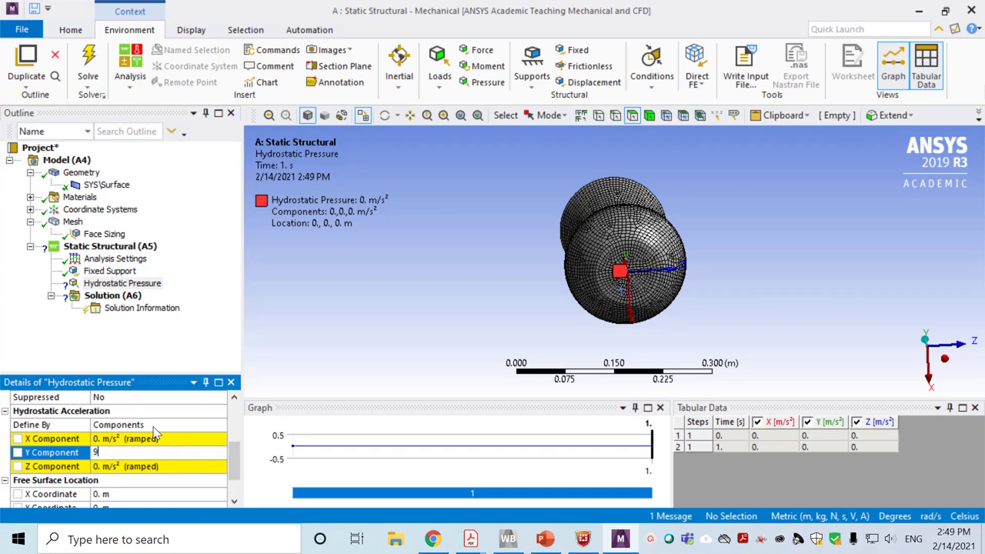
pyautogui.press('Return')
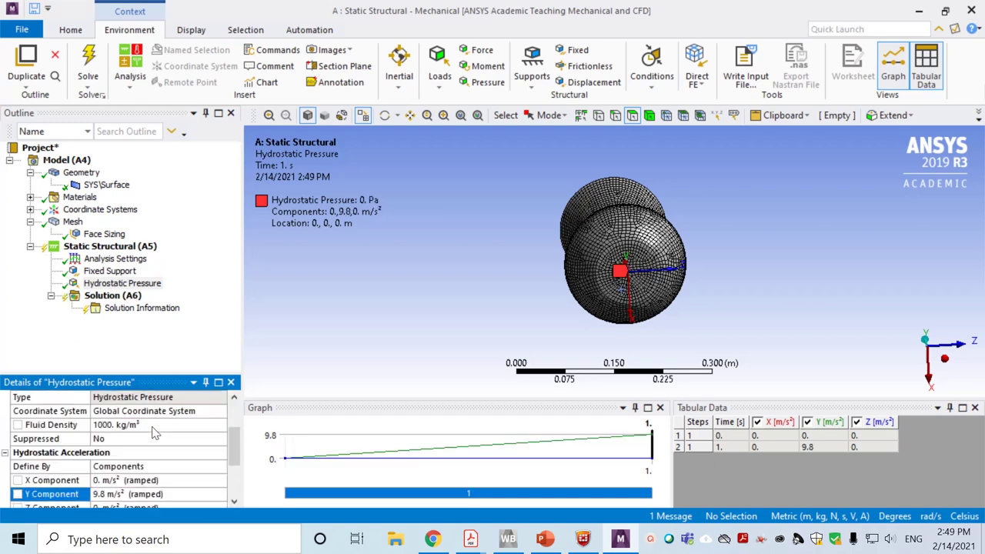
# Set the Free Surface Y Coordinate to 0.18 m.
pyautogui.scroll(-3, 153, 431)
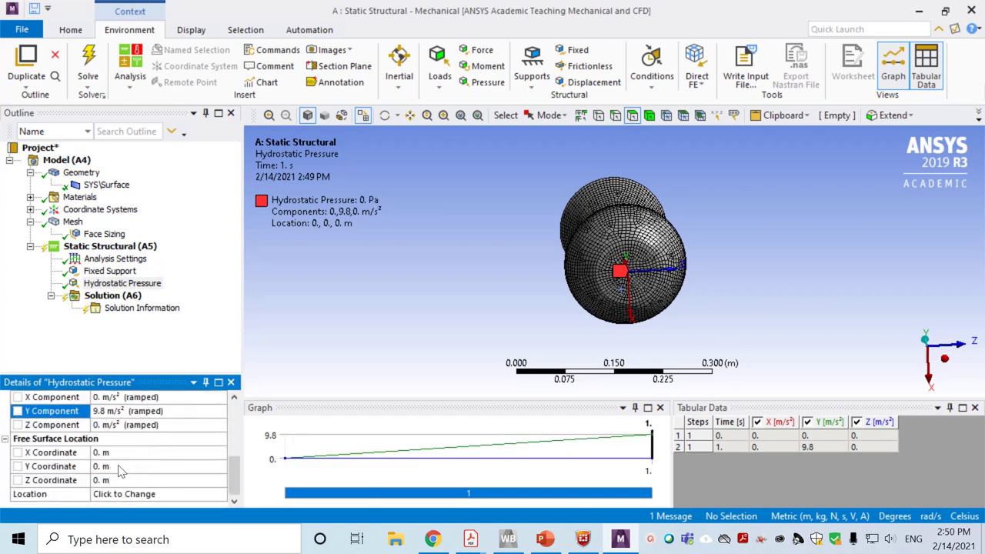
pyautogui.click(117, 467)
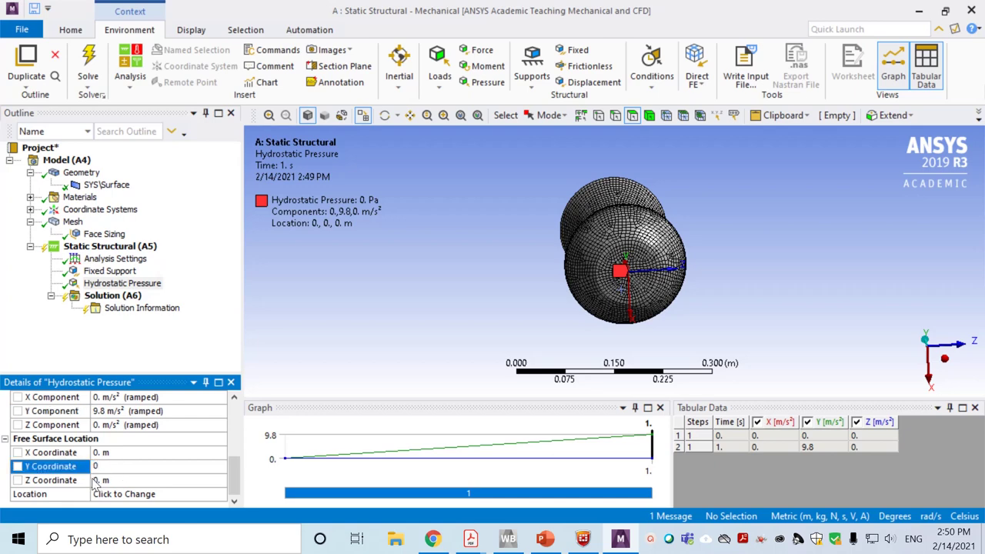
pyautogui.write('.18')
pyautogui.press('Return')
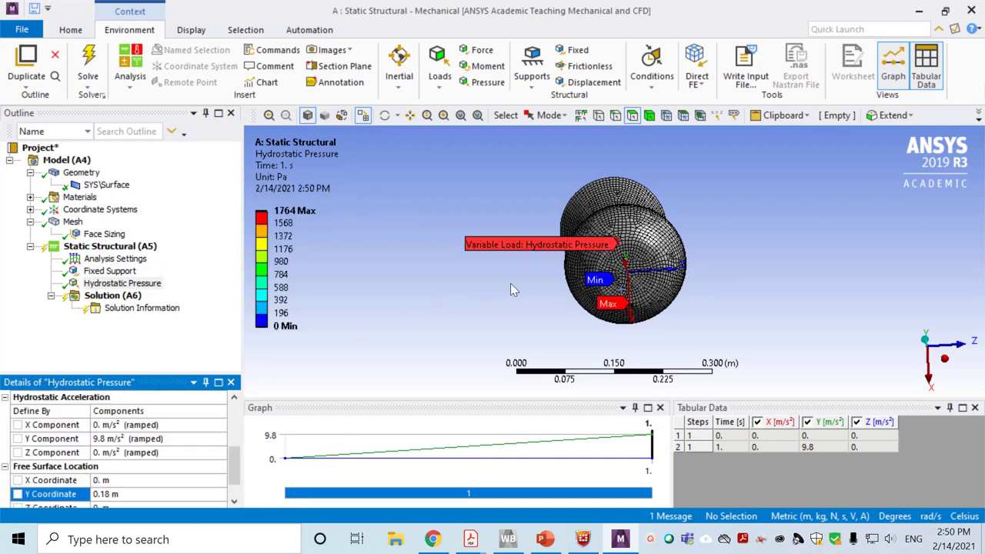
pyautogui.moveTo(510, 283); pyautogui.dragTo(759, 336, button='middle')
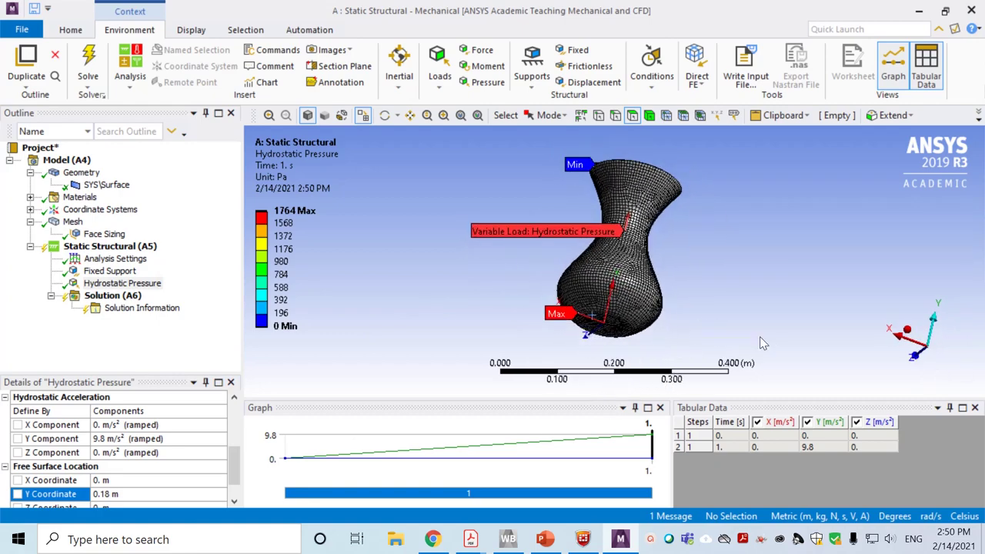
# Insert Total Deformation and Equivalent (von-Mises) Stress results under Solution.
pyautogui.click(113, 295)
pyautogui.rightClick(116, 298)
pyautogui.moveTo(204, 308)
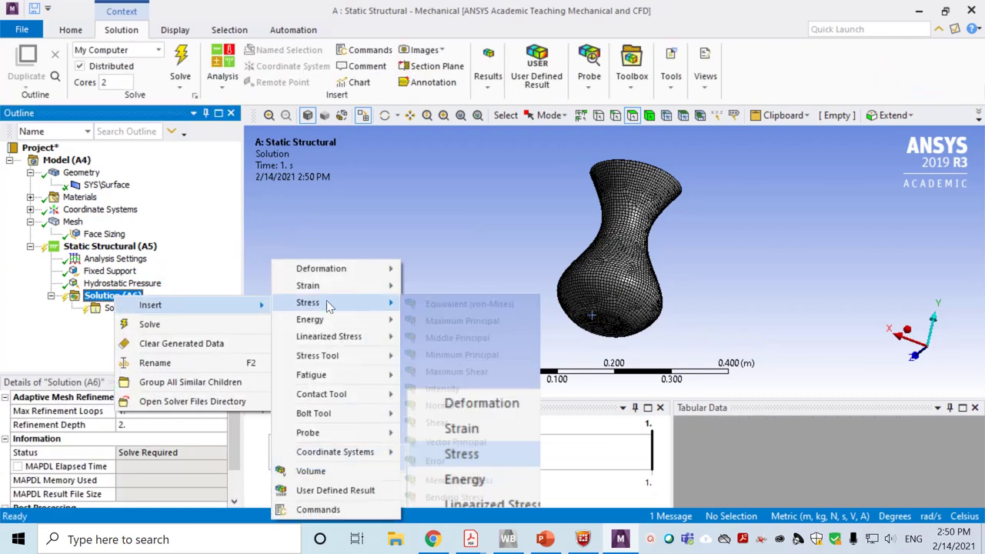
pyautogui.moveTo(368, 267)
pyautogui.click(431, 270)
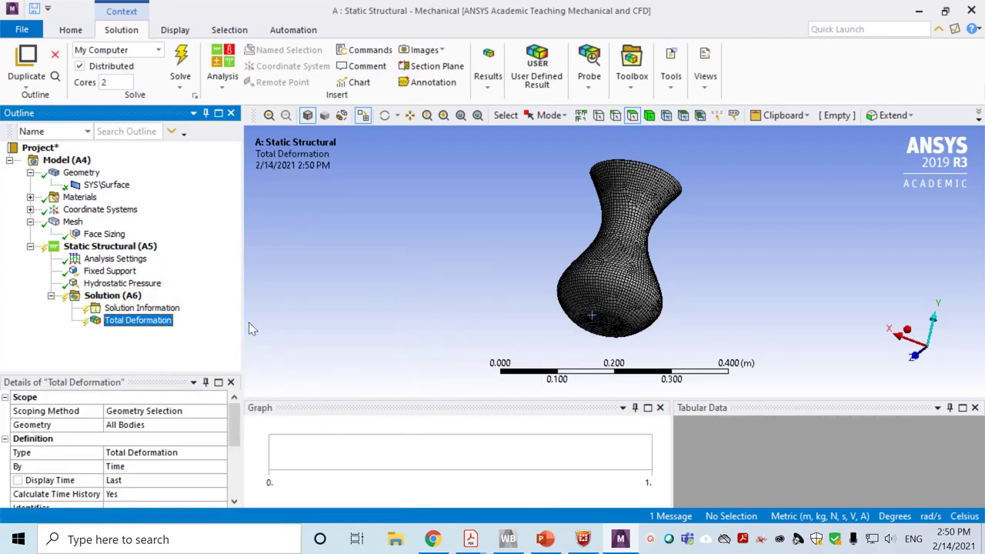
pyautogui.rightClick(113, 297)
pyautogui.moveTo(162, 312)
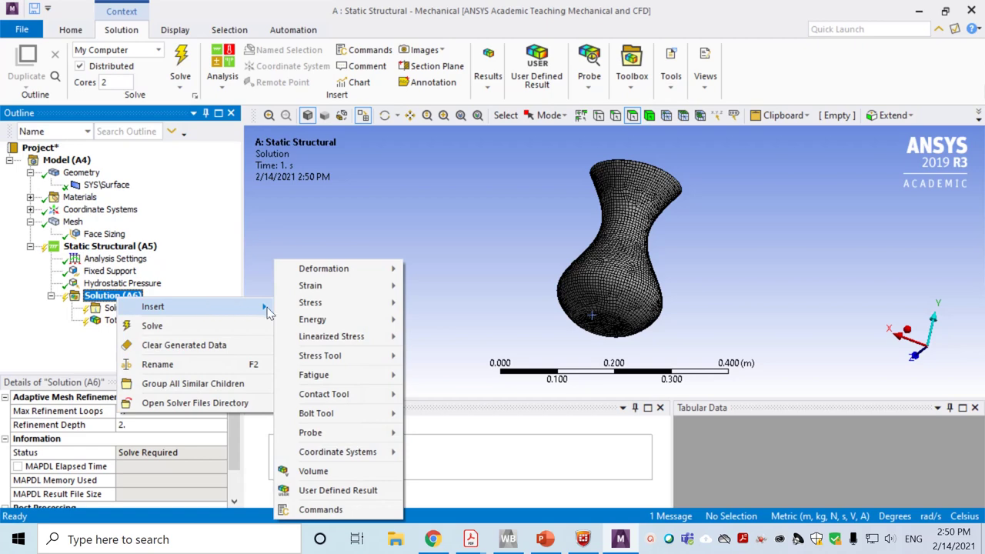
pyautogui.moveTo(370, 302)
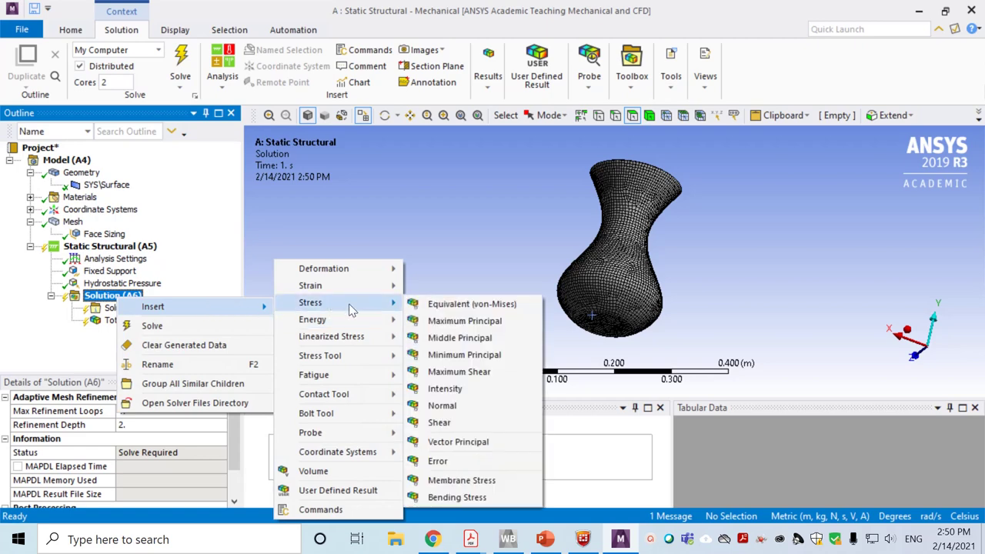
pyautogui.click(469, 308)
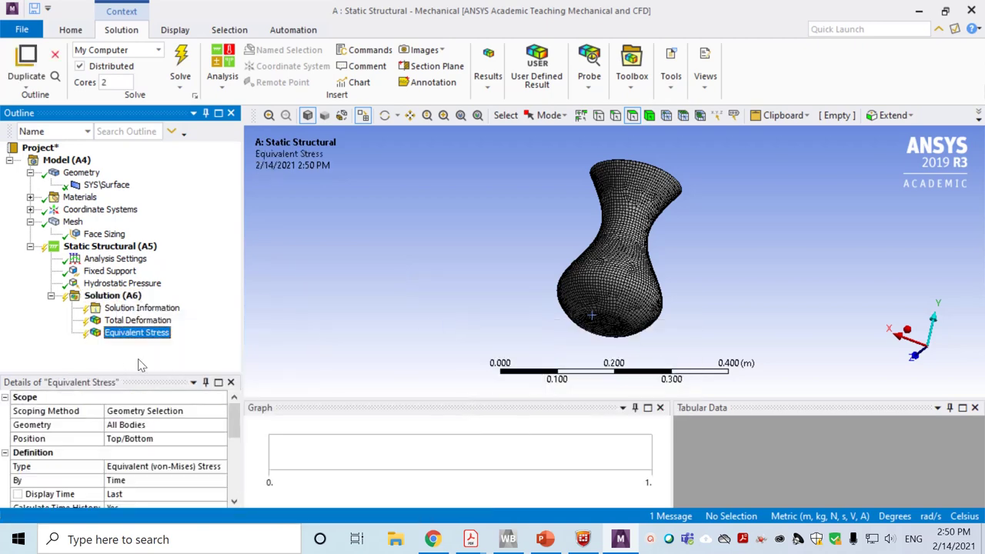
# Solve the vase model from the Solution branch.
pyautogui.click(147, 320)
pyautogui.click(150, 333)
pyautogui.click(146, 320)
pyautogui.click(151, 333)
pyautogui.rightClick(115, 298)
pyautogui.click(142, 324)
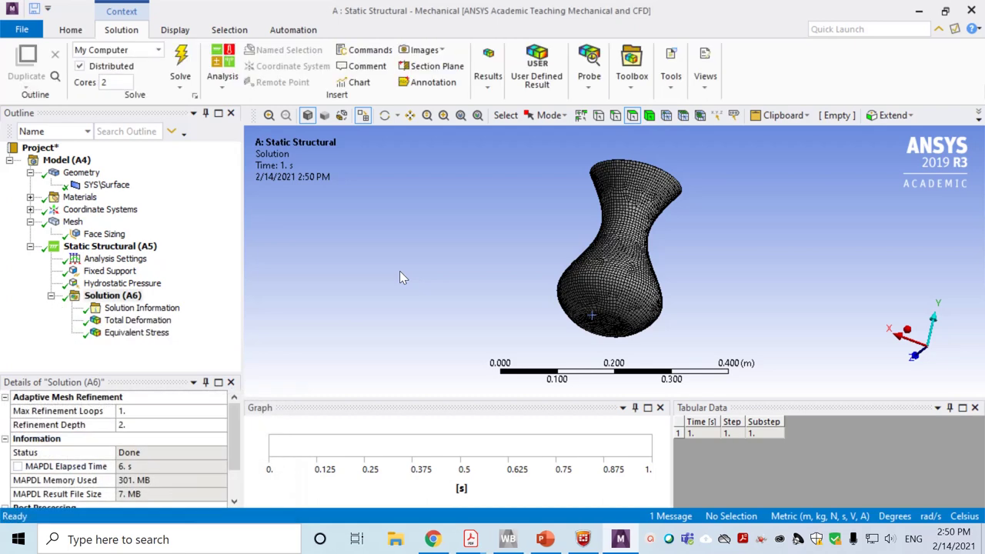
# Display the Total Deformation contour and play its animation.
pyautogui.click(117, 320)
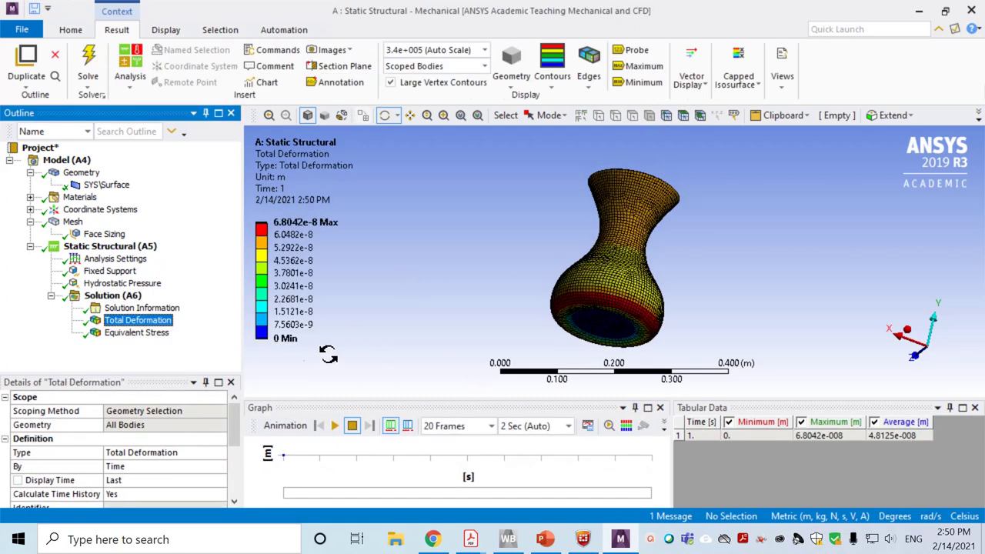
pyautogui.click(145, 332)
pyautogui.click(147, 322)
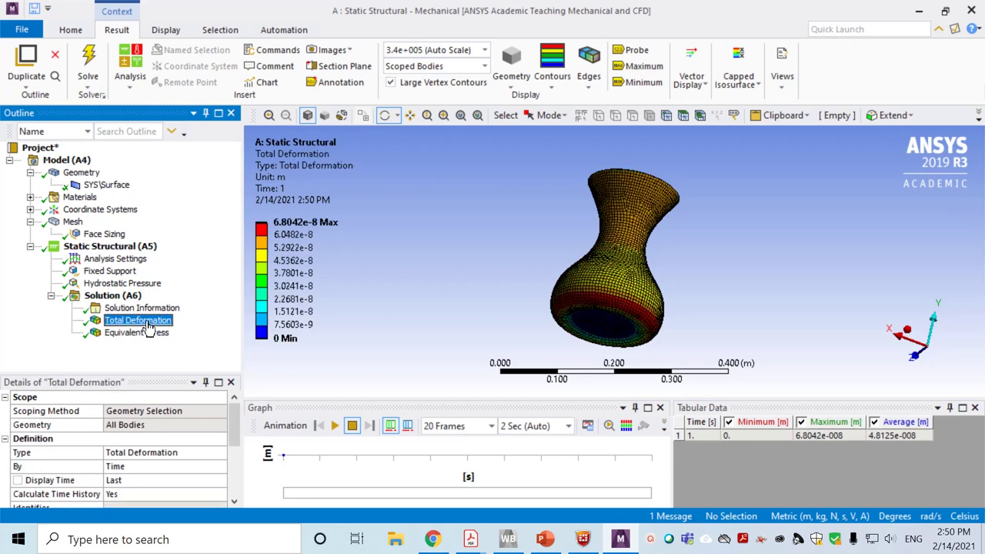
pyautogui.click(336, 426)
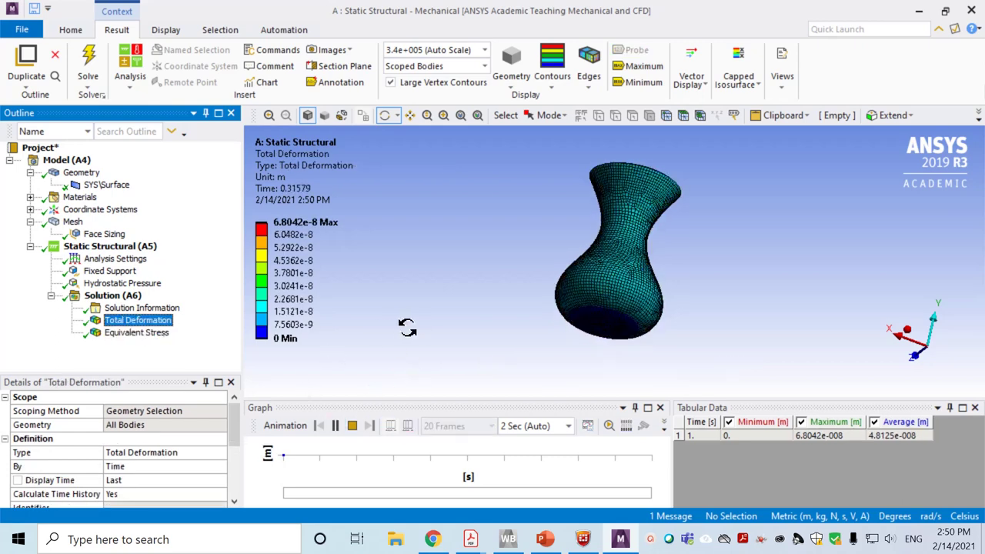
pyautogui.moveTo(462, 319); pyautogui.dragTo(492, 286)
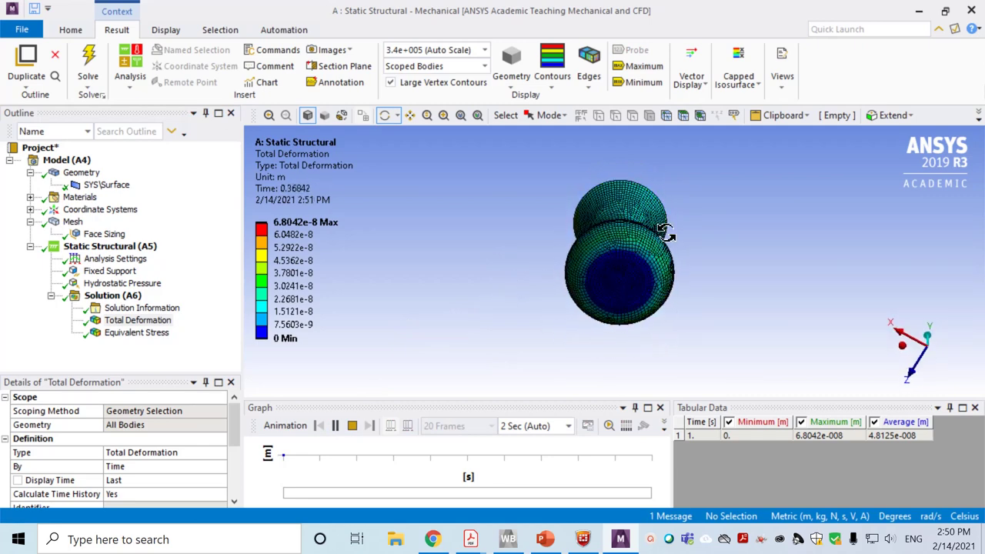
# Set Edges to No WireFrame and replay the deformation animation.
pyautogui.click(590, 91)
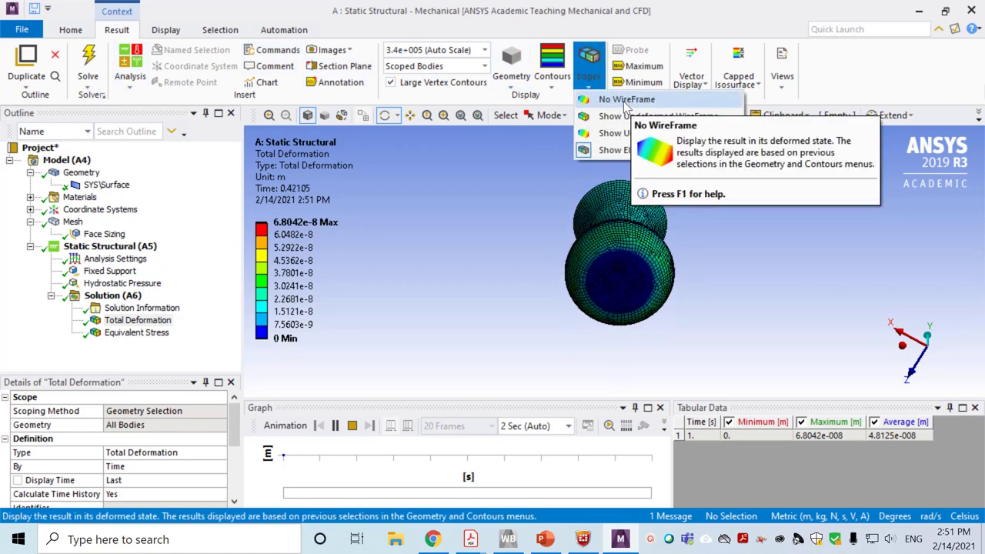
pyautogui.click(625, 99)
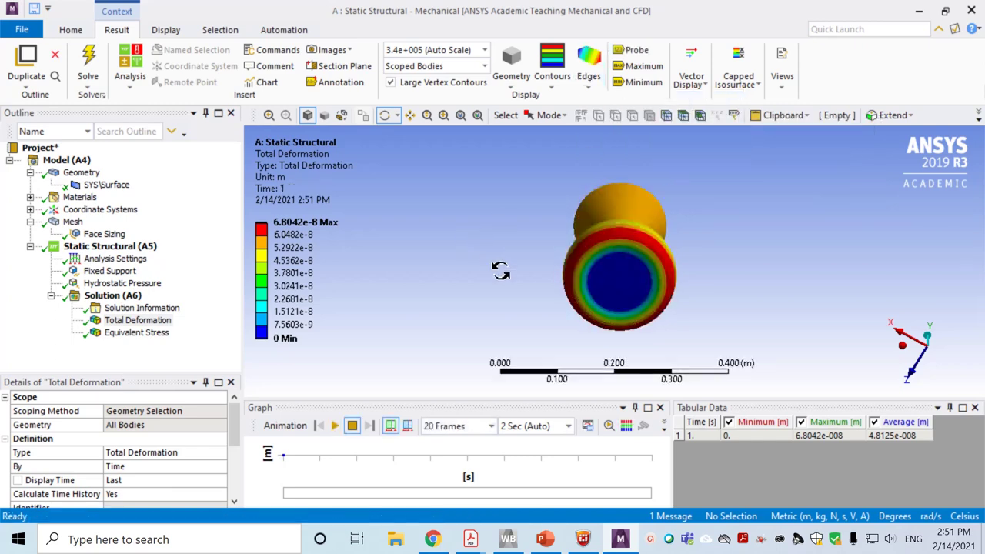
pyautogui.moveTo(500, 269); pyautogui.dragTo(524, 286)
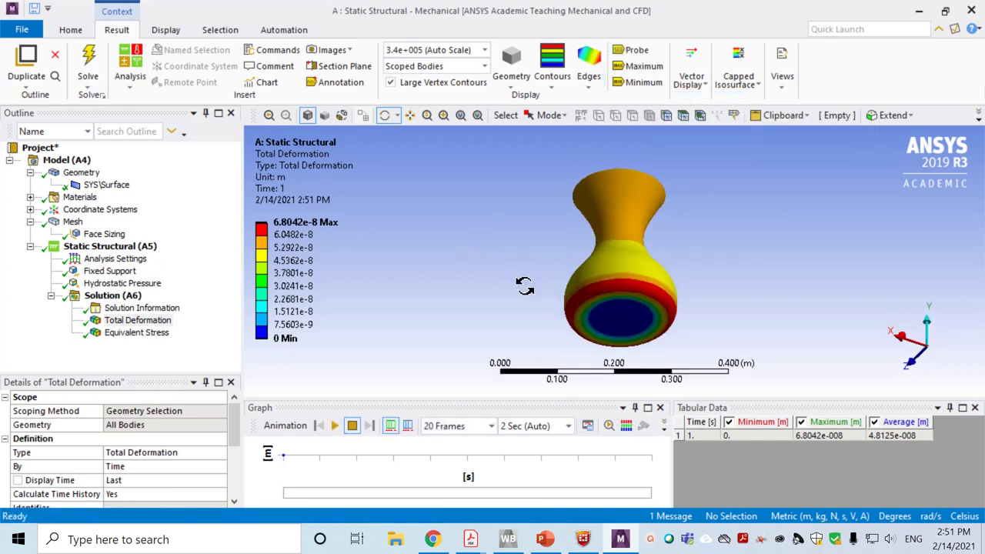
pyautogui.click(334, 426)
pyautogui.moveTo(528, 318); pyautogui.dragTo(436, 374)
# Animate the Equivalent Stress contour, peaking at 60408 Pa, viewed from the vase's side.
pyautogui.click(135, 333)
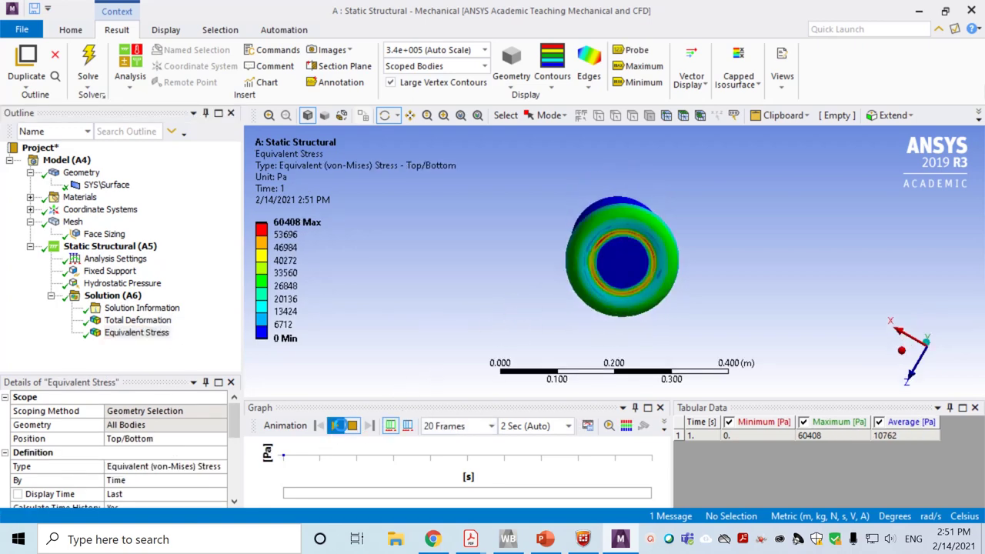
pyautogui.click(335, 425)
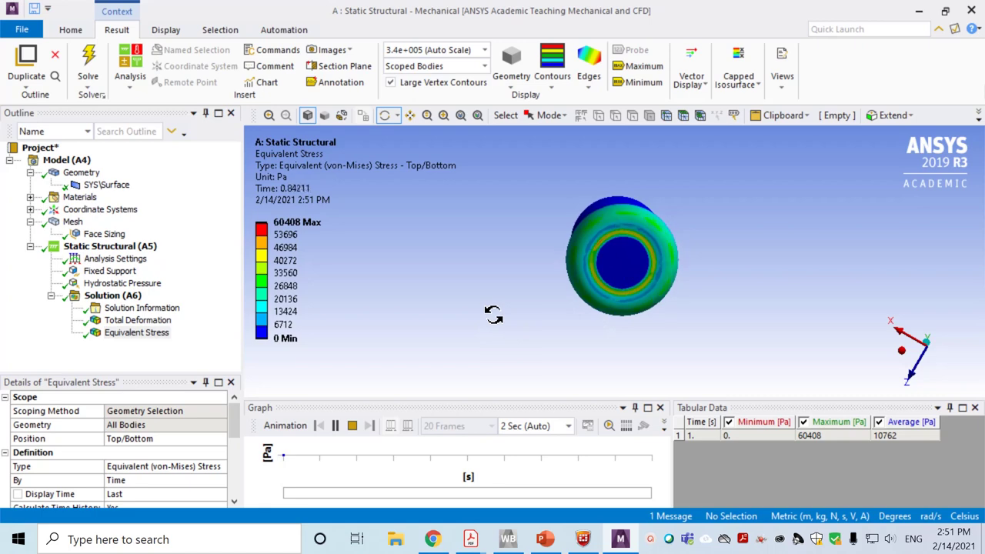
pyautogui.moveTo(488, 323); pyautogui.dragTo(495, 352)
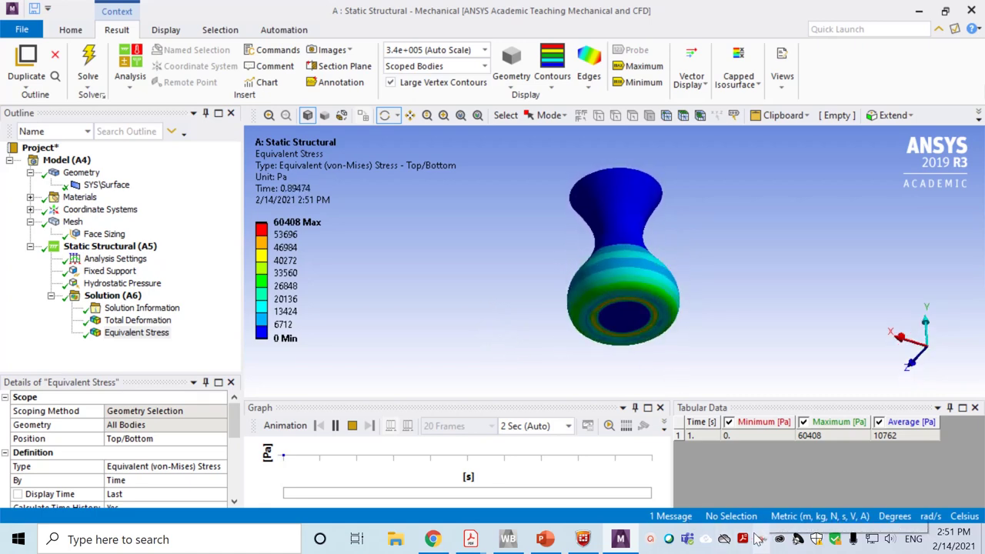
pyautogui.click(649, 544)
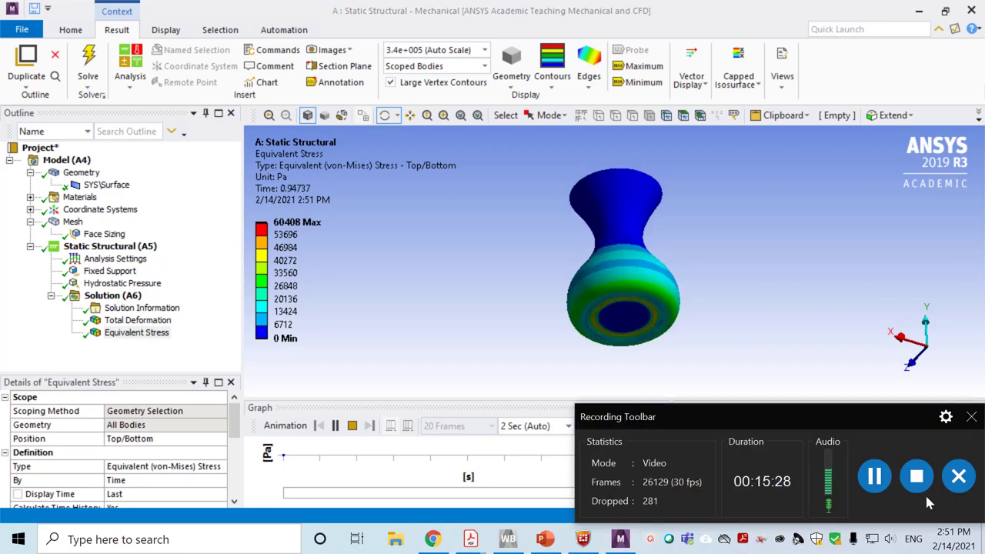